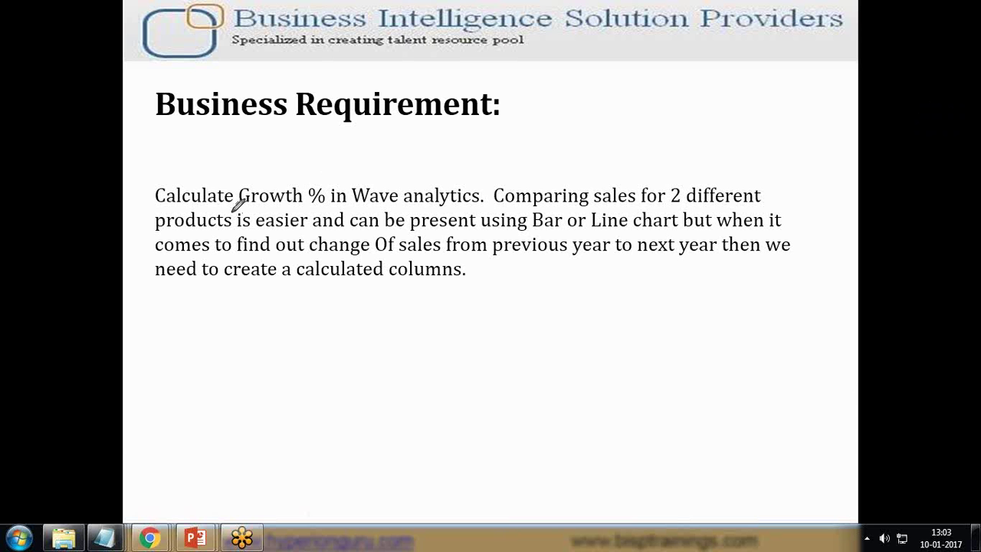
# - Underline in red the phrases on Growth %, comparing products, sales change from previous year, and calculated columns
pyautogui.moveTo(168, 205); pyautogui.dragTo(483, 207)
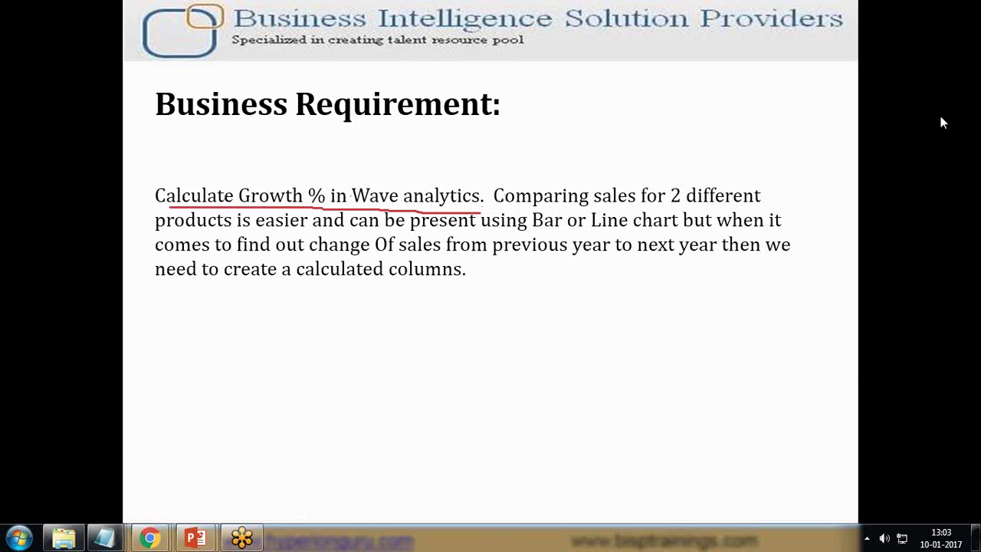
pyautogui.moveTo(166, 235); pyautogui.dragTo(454, 235)
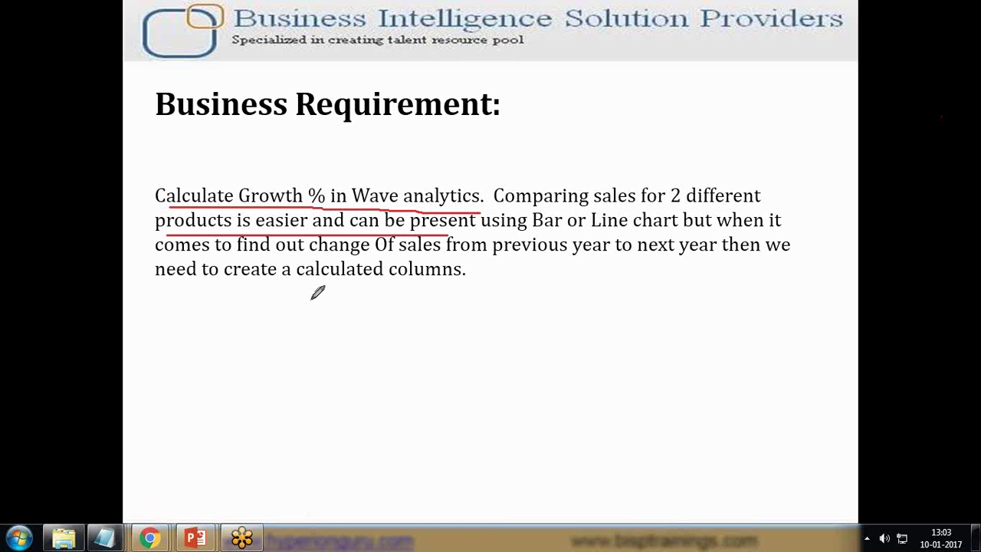
pyautogui.moveTo(291, 262); pyautogui.dragTo(615, 260)
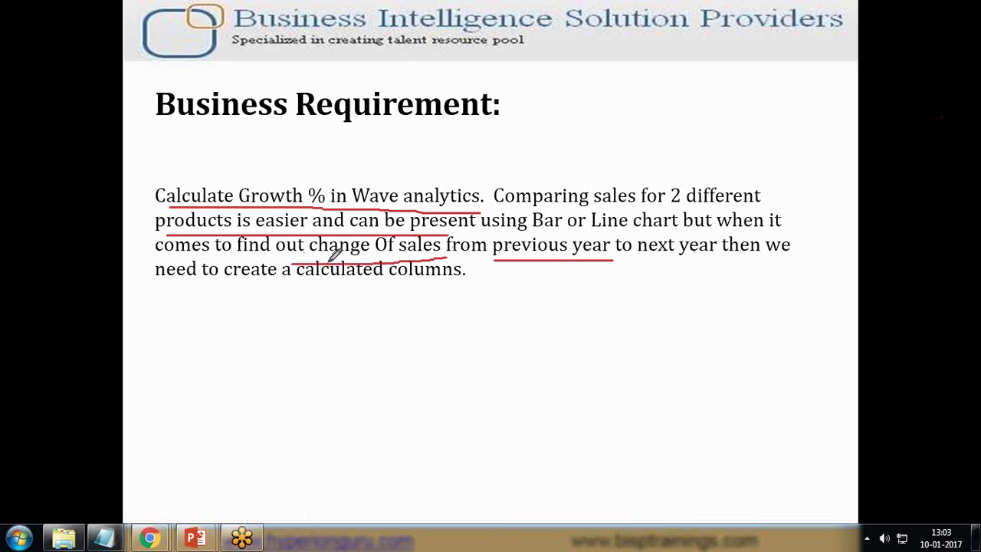
pyautogui.moveTo(184, 285)
pyautogui.mouseDown()
pyautogui.moveTo(452, 277)
pyautogui.moveTo(471, 256)
pyautogui.moveTo(302, 257)
pyautogui.moveTo(285, 282)
pyautogui.mouseUp()
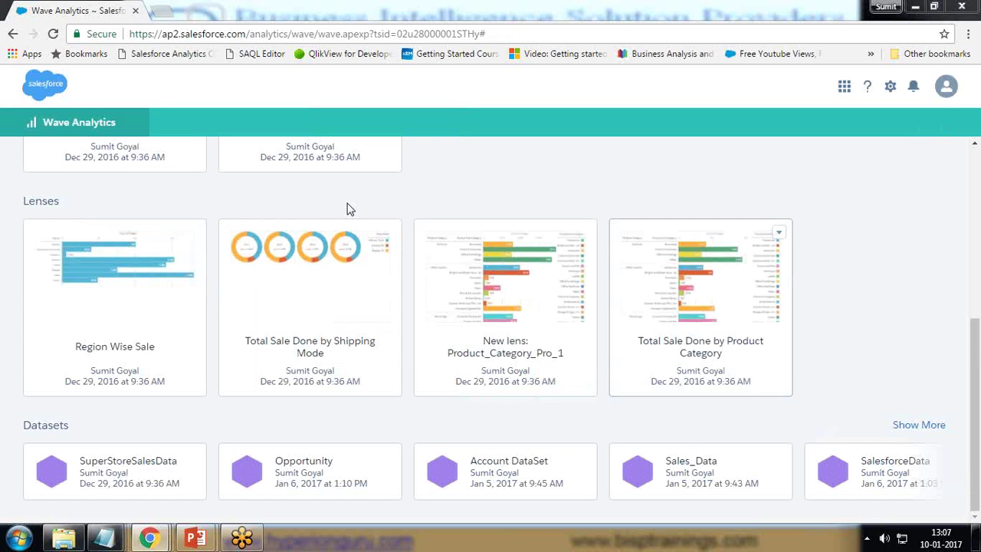
# - Open SuperStoreSalesData as a new lens and measure it by Sum of Sales (15M)
pyautogui.click(120, 476)
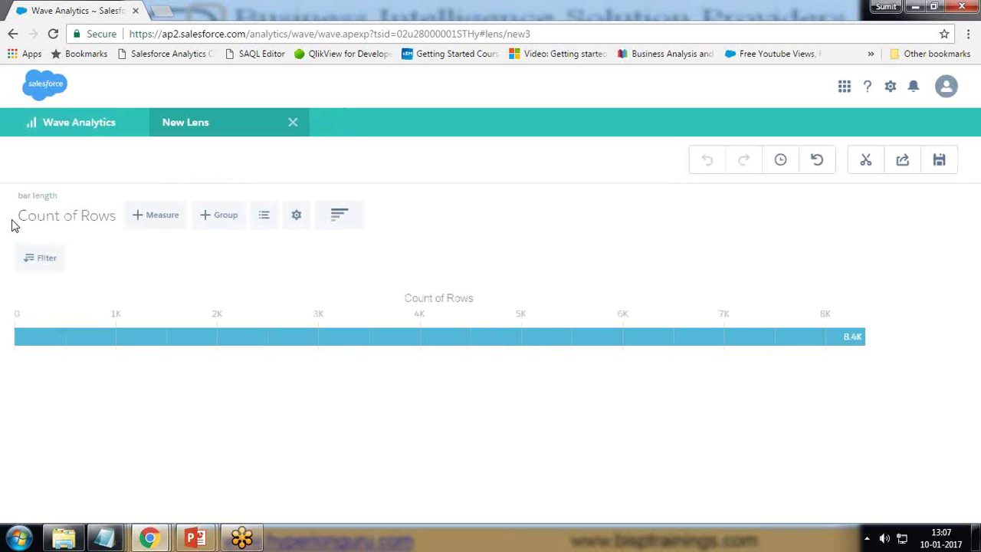
pyautogui.click(66, 219)
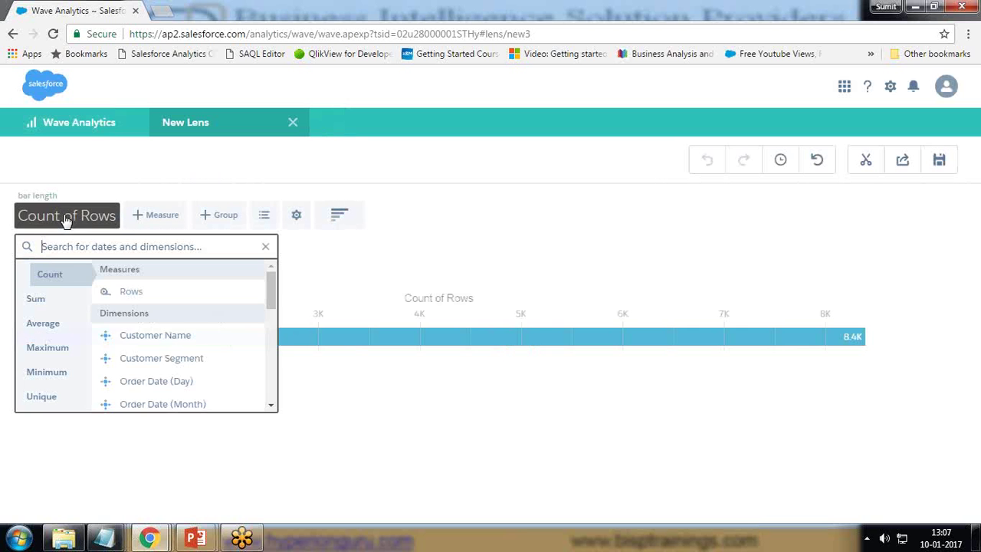
pyautogui.click(37, 303)
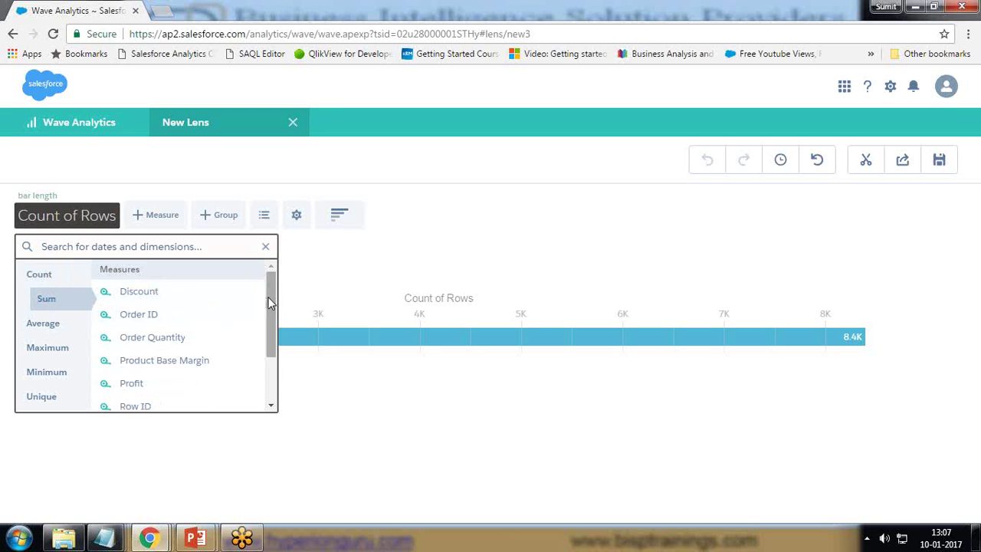
pyautogui.moveTo(272, 303); pyautogui.dragTo(265, 356)
pyautogui.click(132, 354)
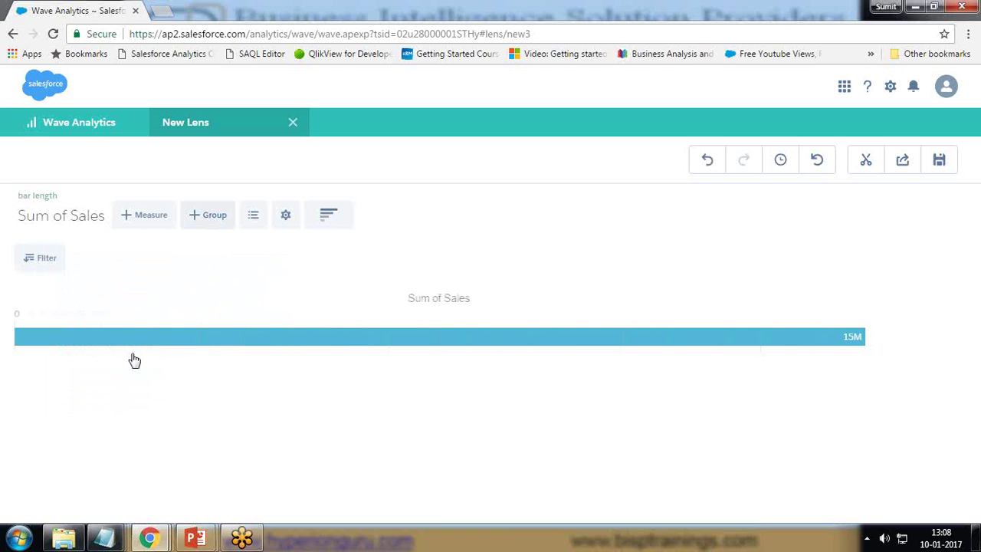
# - Group the Sum of Sales bars by Region
pyautogui.click(212, 220)
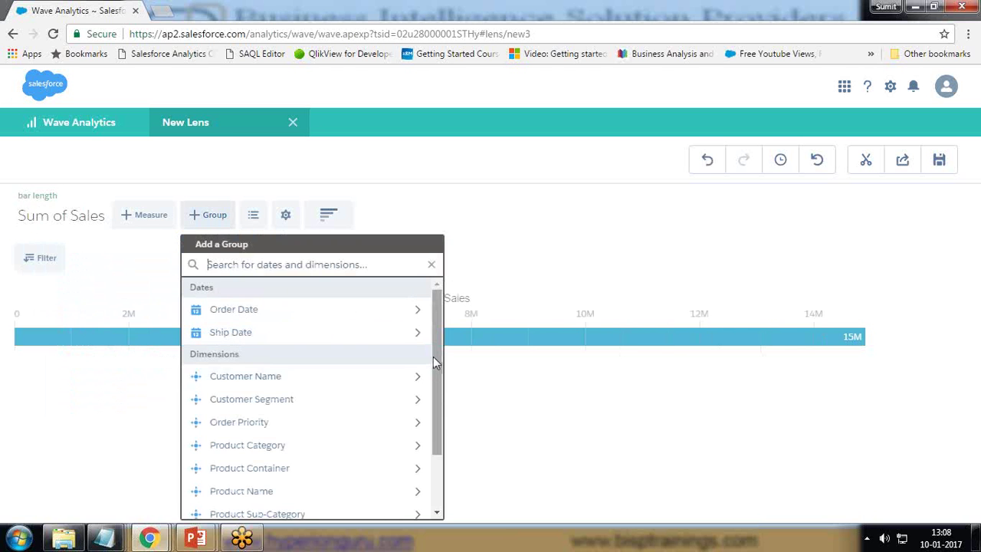
pyautogui.moveTo(433, 356); pyautogui.dragTo(440, 440)
pyautogui.click(226, 485)
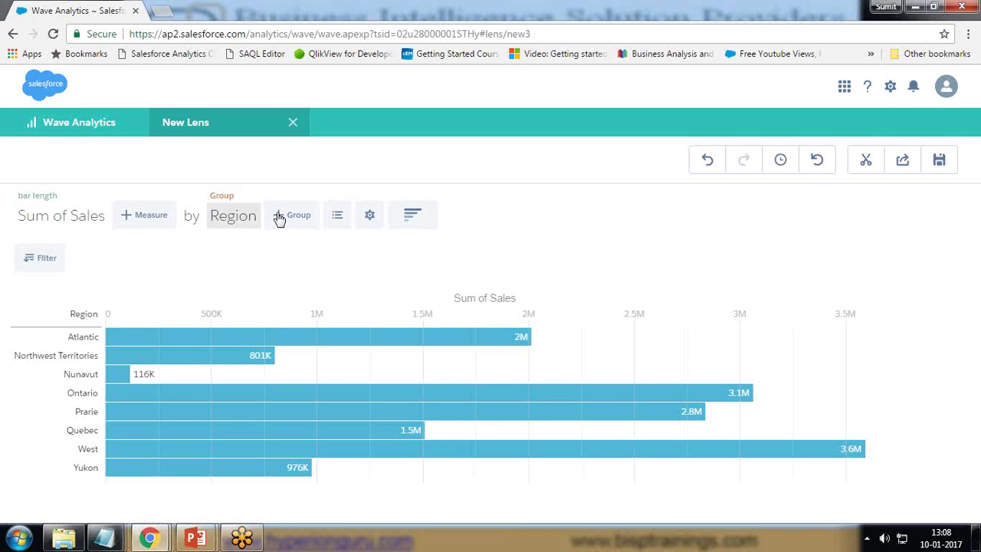
# - Add Order Date (Year) as a second grouping and move it ahead of Region
pyautogui.click(304, 217)
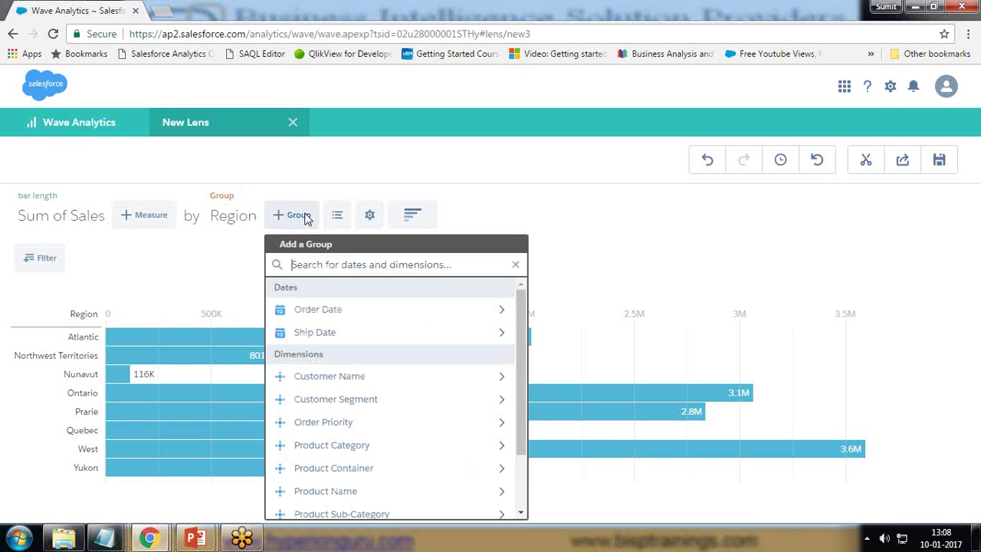
pyautogui.click(507, 310)
pyautogui.click(295, 272)
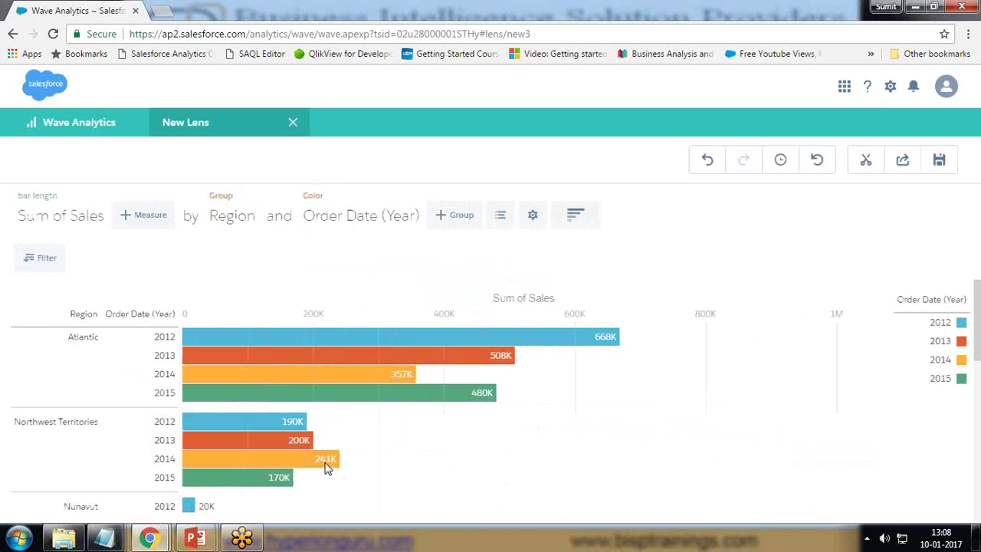
pyautogui.click(361, 216)
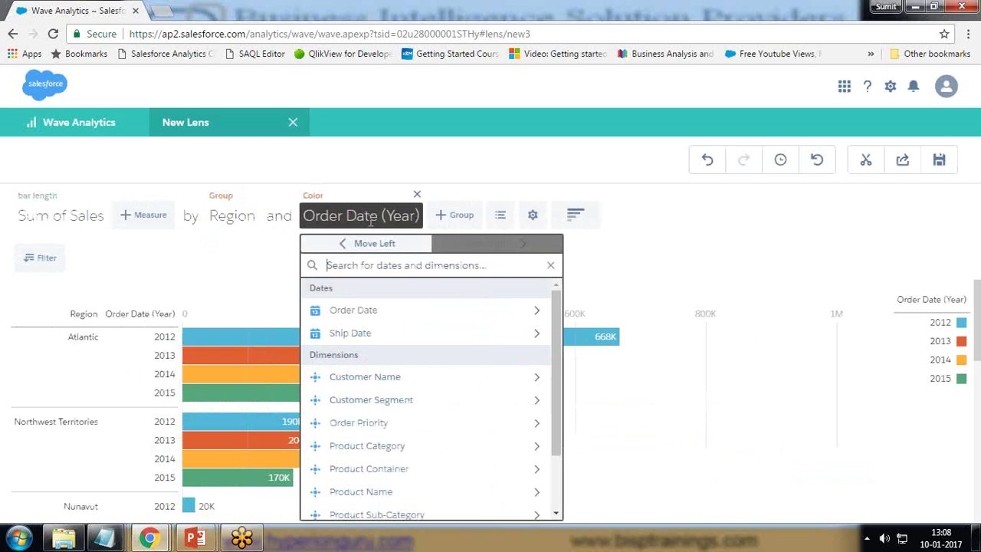
pyautogui.click(341, 241)
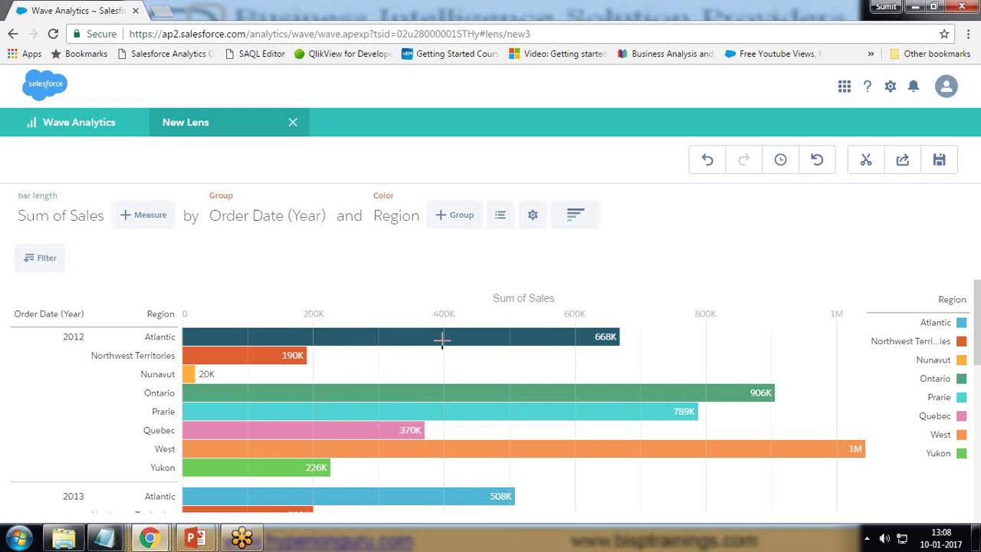
# - Move Order Date (Year) after Region so yearly bars sit inside each region (Atlantic 2012: 668K)
pyautogui.moveTo(570, 339)
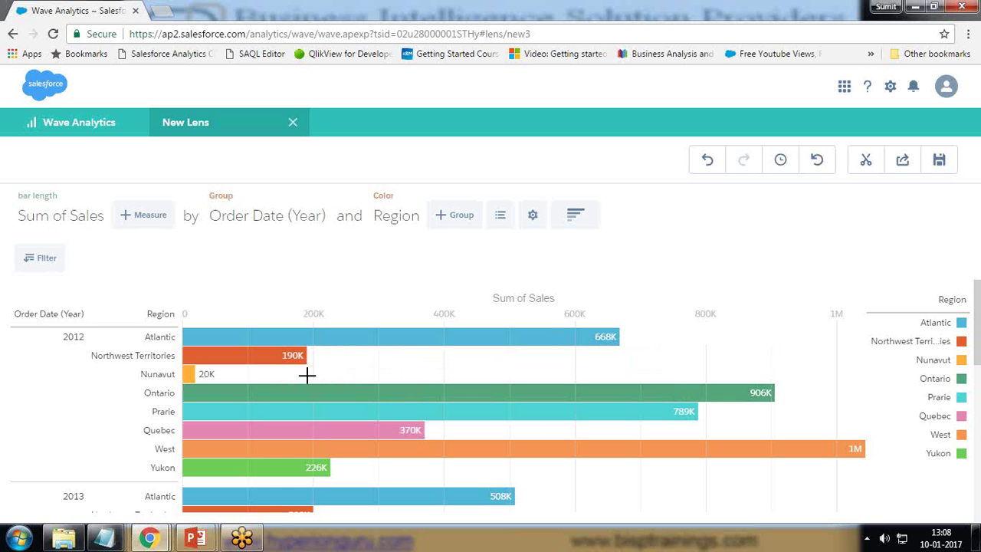
pyautogui.scroll(-3, 79, 468)
pyautogui.scroll(1, 107, 460)
pyautogui.scroll(1, 125, 444)
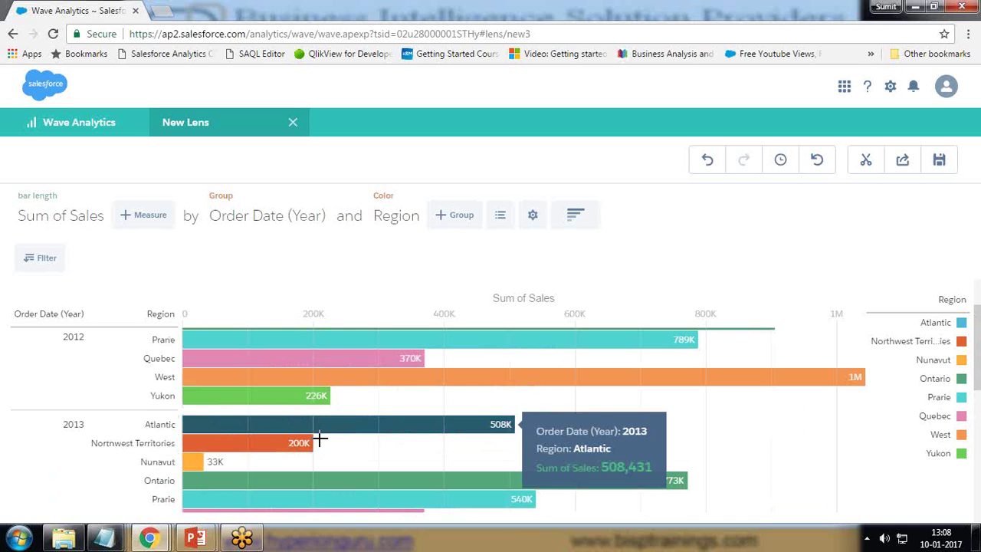
pyautogui.scroll(1, 337, 443)
pyautogui.click(275, 220)
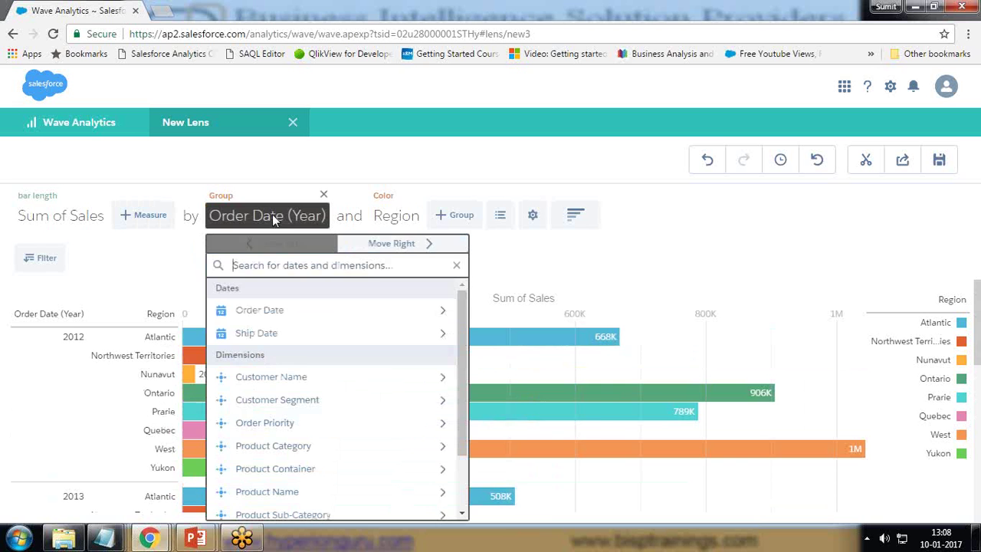
pyautogui.click(391, 243)
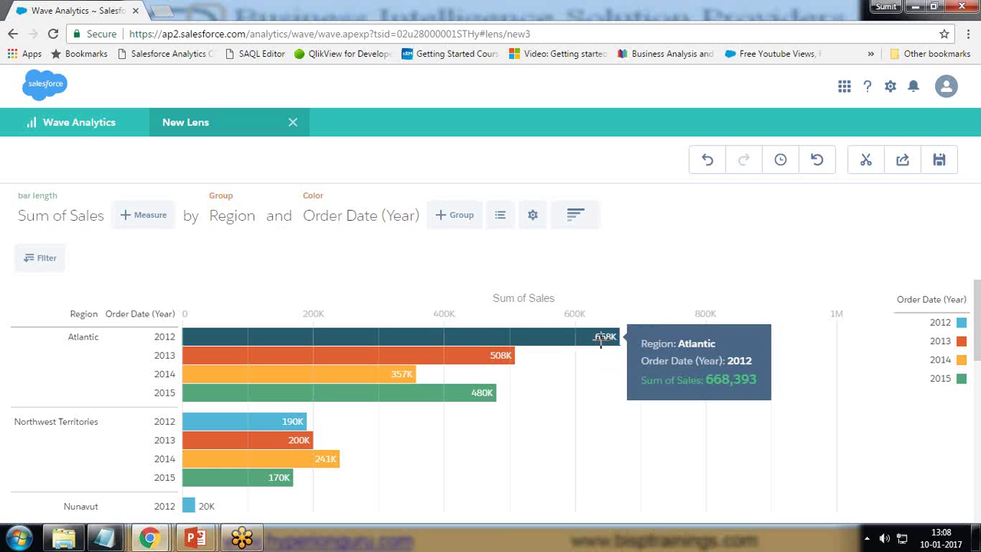
pyautogui.moveTo(393, 374)
pyautogui.moveTo(473, 392)
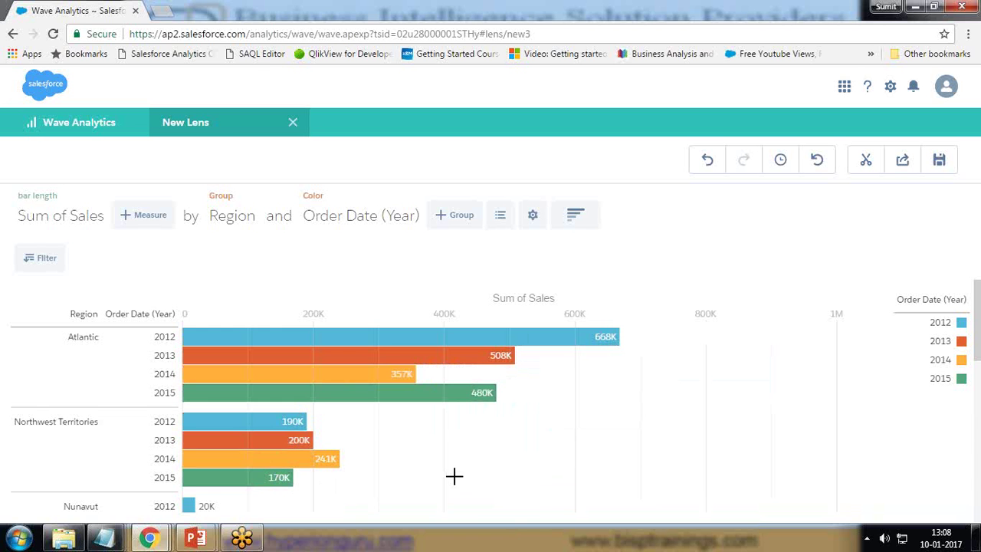
pyautogui.scroll(-1, 452, 475)
pyautogui.scroll(-5, 252, 413)
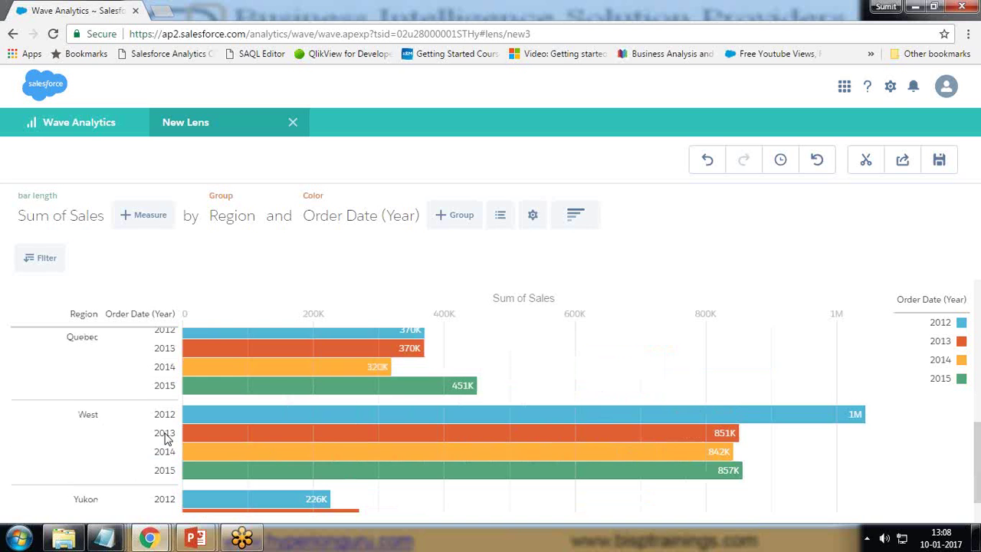
pyautogui.scroll(5, 164, 437)
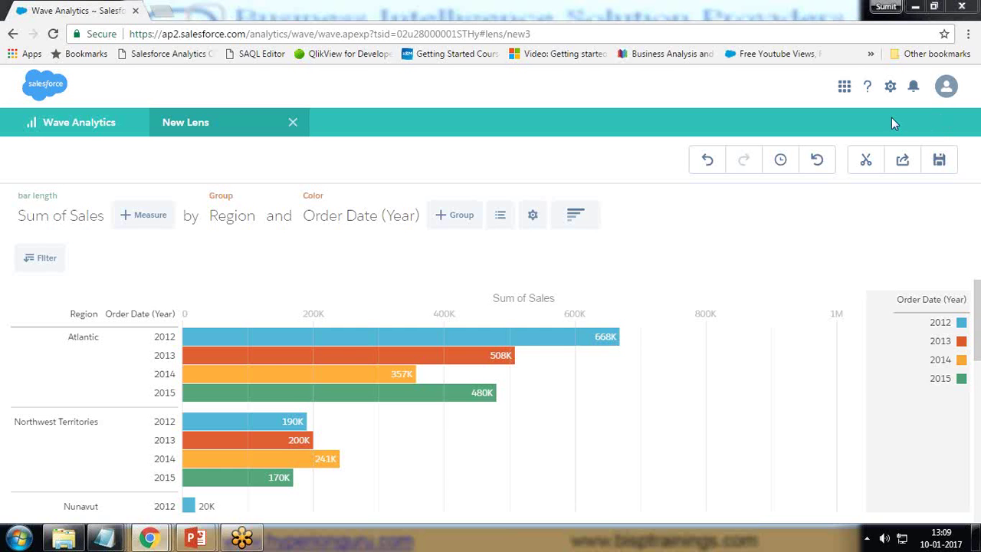
# - Switch the visualization to a Compare Table listing Sum of Sales per Region and year
pyautogui.click(576, 218)
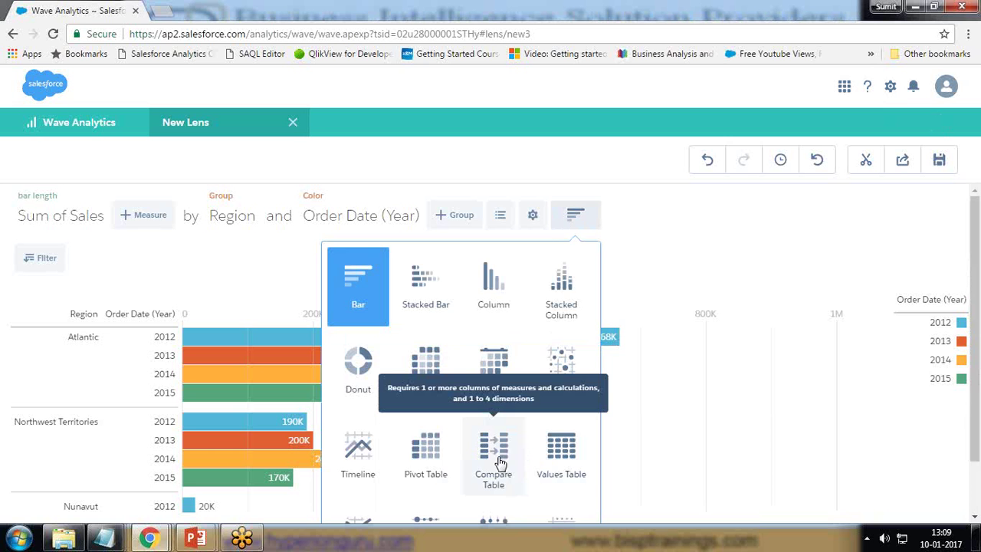
pyautogui.click(491, 450)
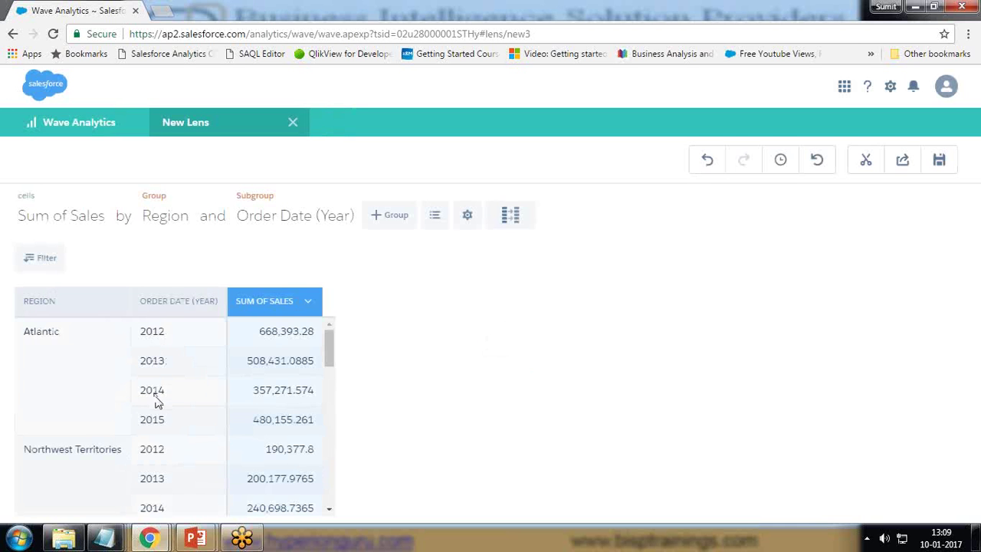
pyautogui.scroll(-2, 92, 385)
pyautogui.scroll(2, 68, 346)
pyautogui.scroll(-1, 178, 459)
pyautogui.scroll(1, 178, 459)
pyautogui.moveTo(340, 305)
pyautogui.mouseDown()
pyautogui.moveTo(385, 304)
pyautogui.moveTo(447, 453)
pyautogui.mouseUp()
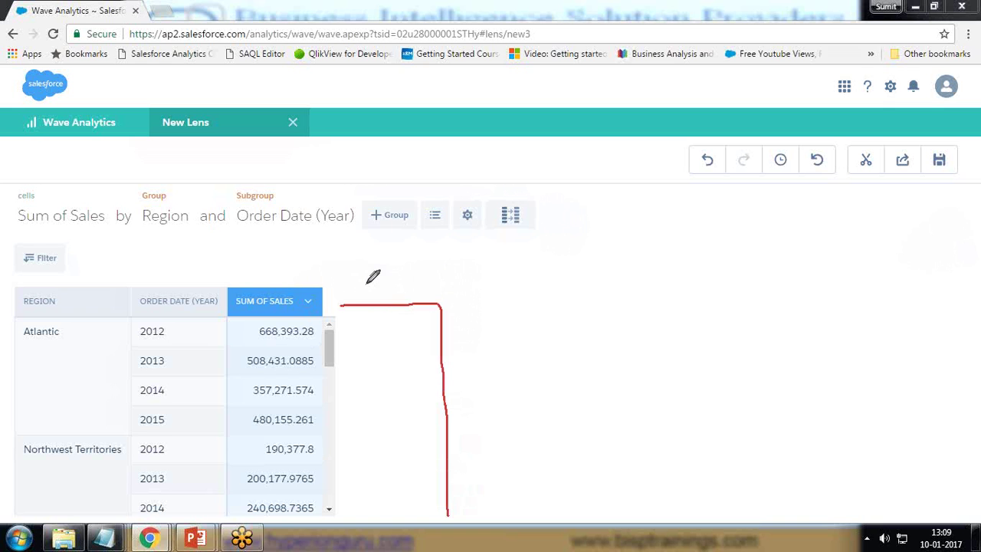
pyautogui.moveTo(362, 285)
pyautogui.mouseDown()
pyautogui.moveTo(356, 301)
pyautogui.moveTo(352, 290)
pyautogui.moveTo(370, 300)
pyautogui.mouseUp()
pyautogui.moveTo(397, 266)
pyautogui.mouseDown()
pyautogui.moveTo(401, 291)
pyautogui.moveTo(445, 288)
pyautogui.moveTo(441, 295)
pyautogui.moveTo(495, 278)
pyautogui.moveTo(503, 301)
pyautogui.moveTo(506, 281)
pyautogui.moveTo(535, 289)
pyautogui.mouseUp()
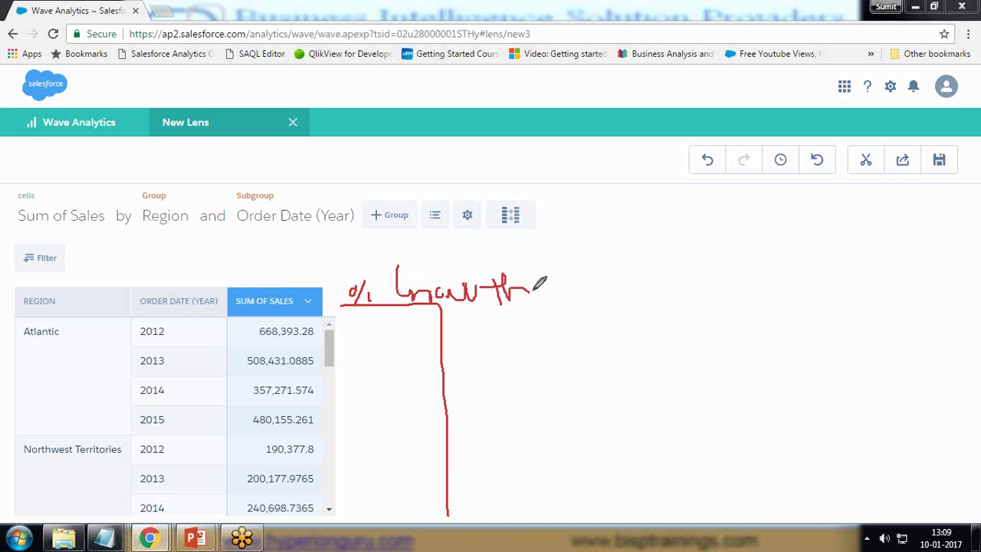
pyautogui.press('Escape')
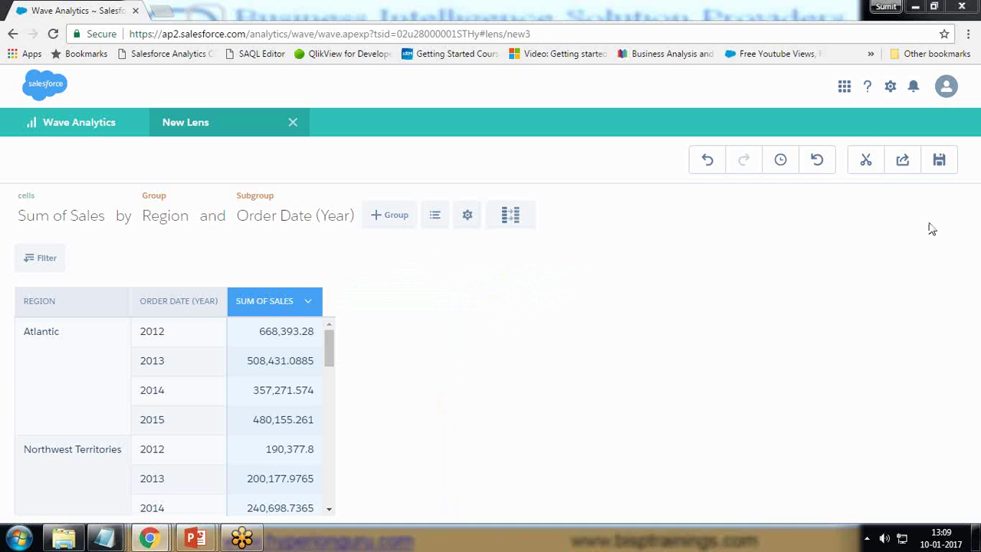
# - Add a second Sum of Sales column B to the compare table
pyautogui.click(309, 302)
pyautogui.scroll(-2, 229, 460)
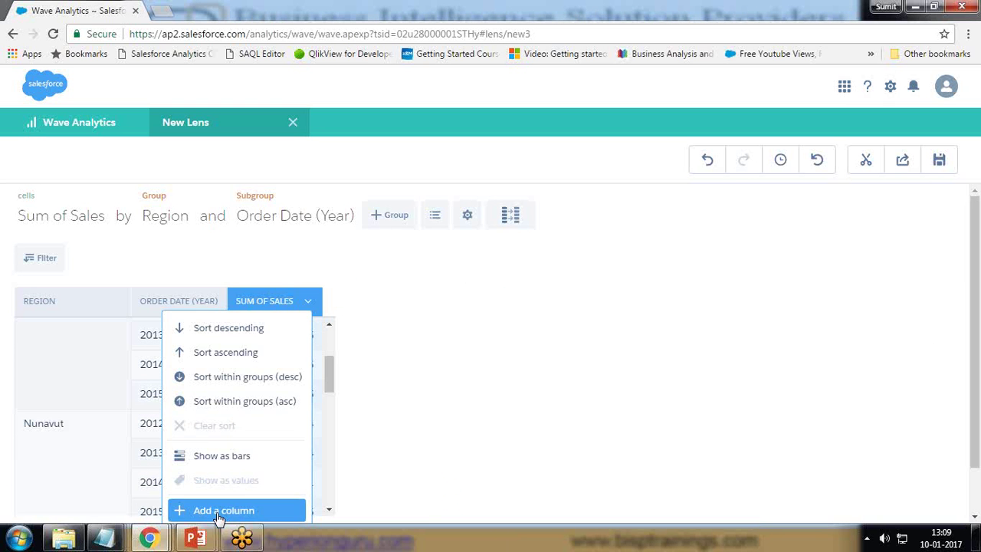
pyautogui.click(218, 518)
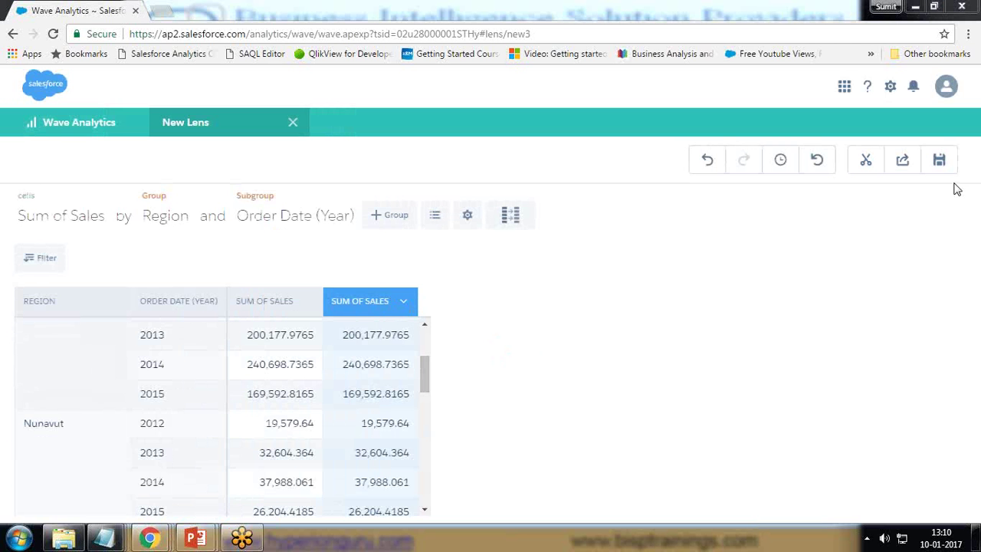
# - Open the Edit Column settings for the new column B
pyautogui.click(403, 300)
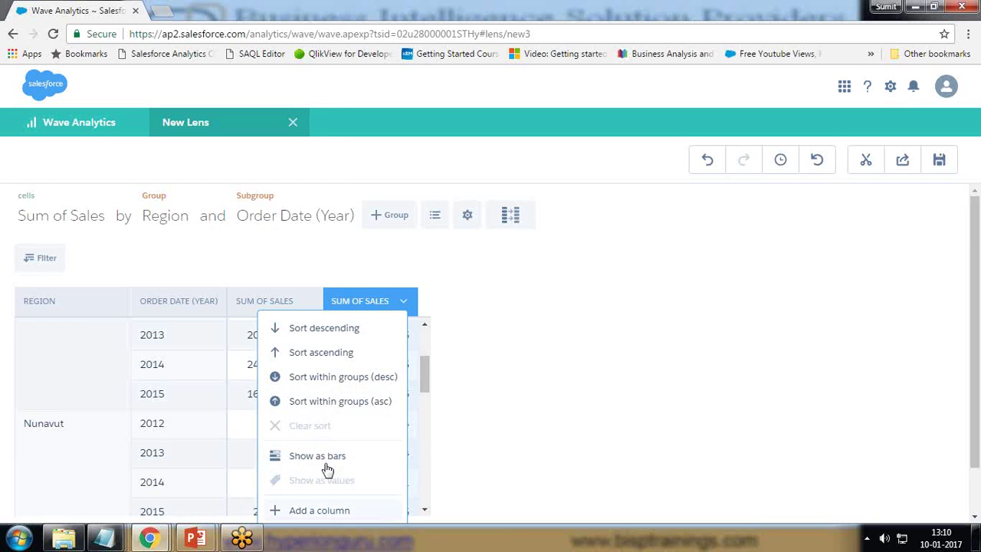
pyautogui.scroll(-1, 383, 446)
pyautogui.click(383, 505)
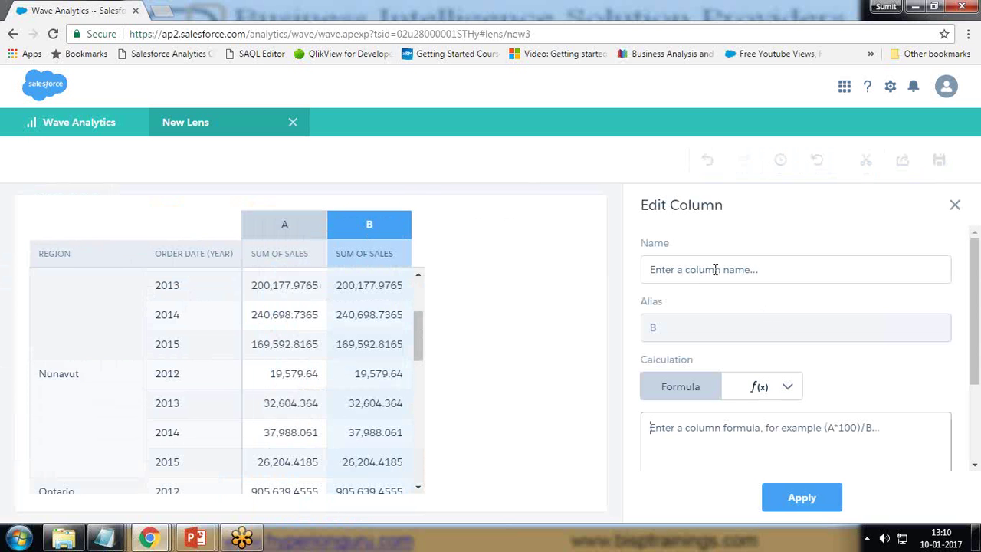
# - Name column B '% Growth' and apply the Percentage of Group calculation
pyautogui.click(757, 270)
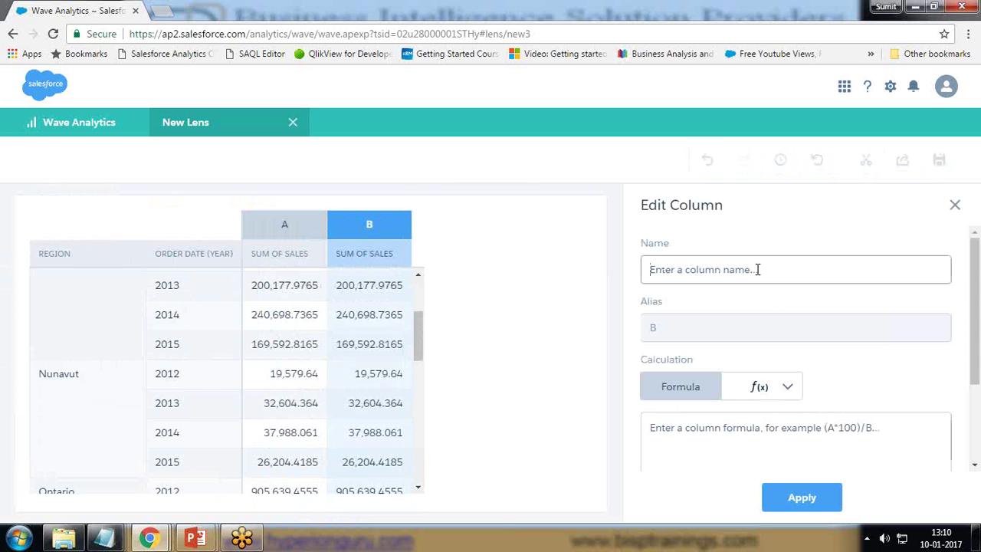
pyautogui.write('% Growth')
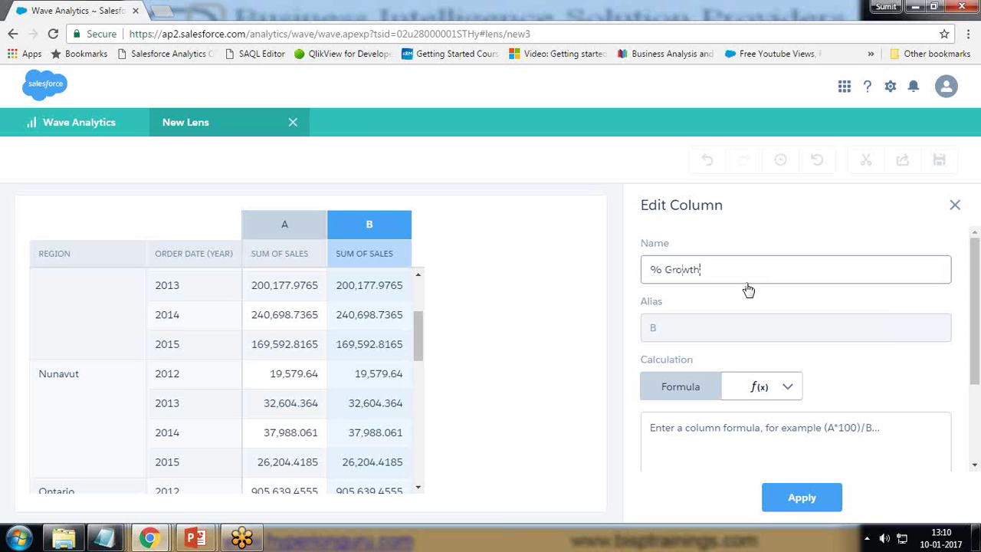
pyautogui.scroll(-1, 836, 368)
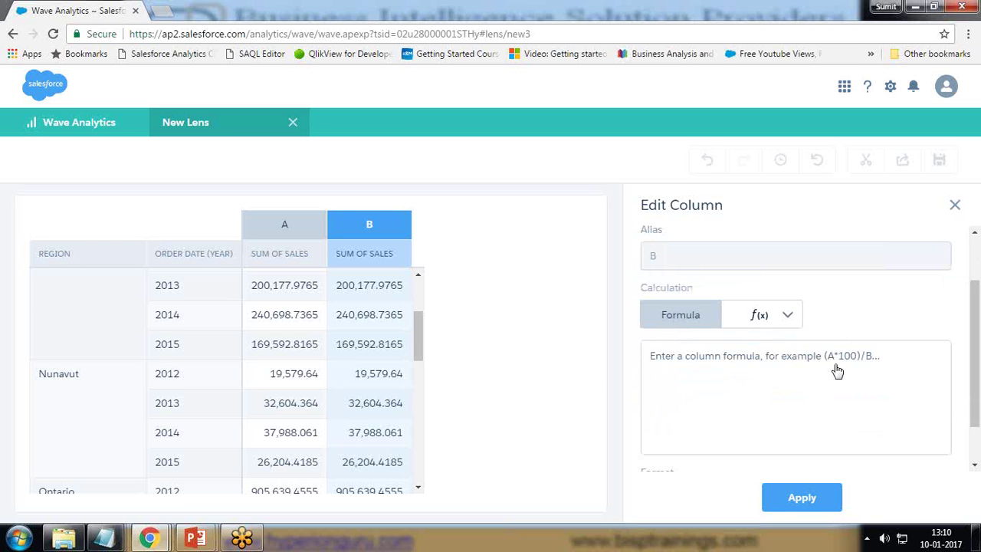
pyautogui.click(800, 313)
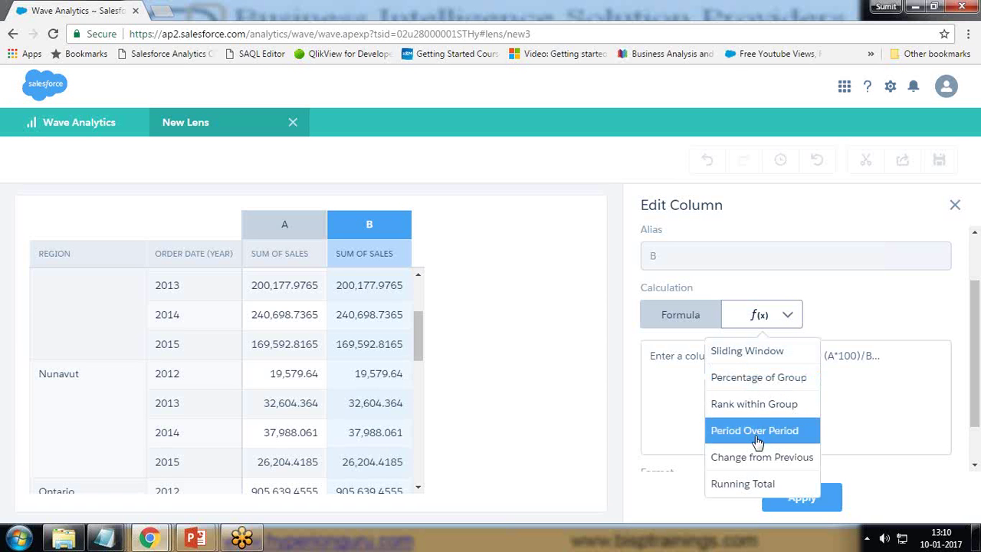
pyautogui.click(743, 379)
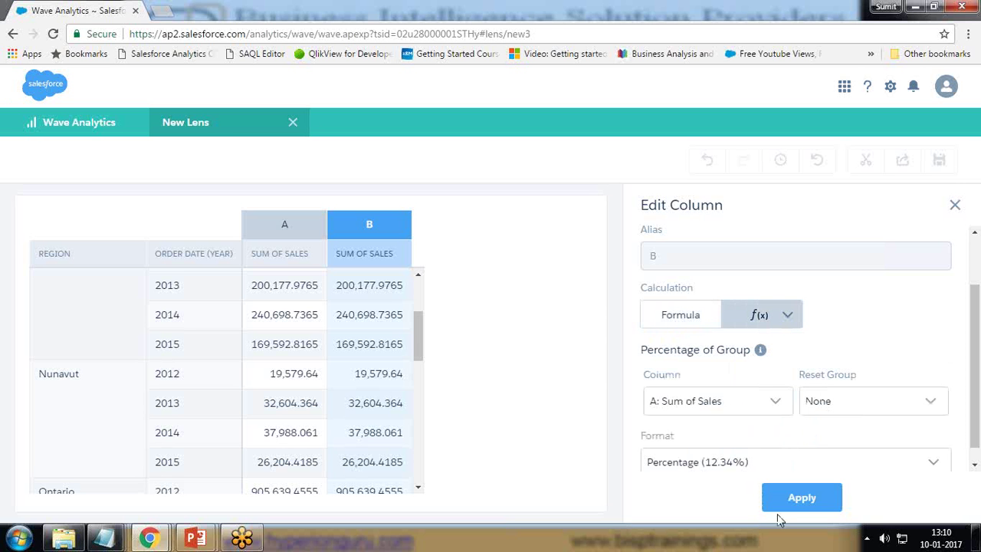
pyautogui.click(802, 498)
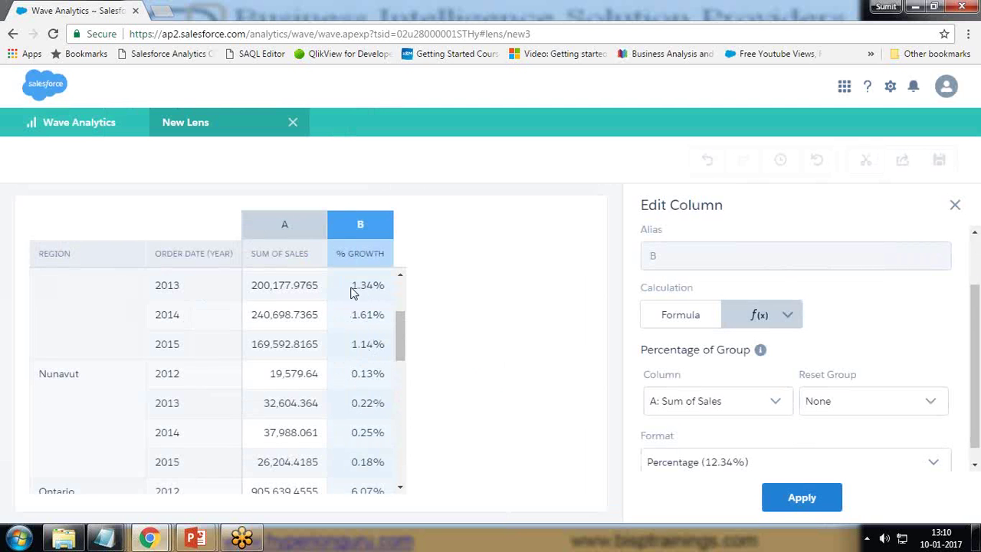
# - Set the percentage's Reset Group to Region and apply it
pyautogui.scroll(3, 377, 330)
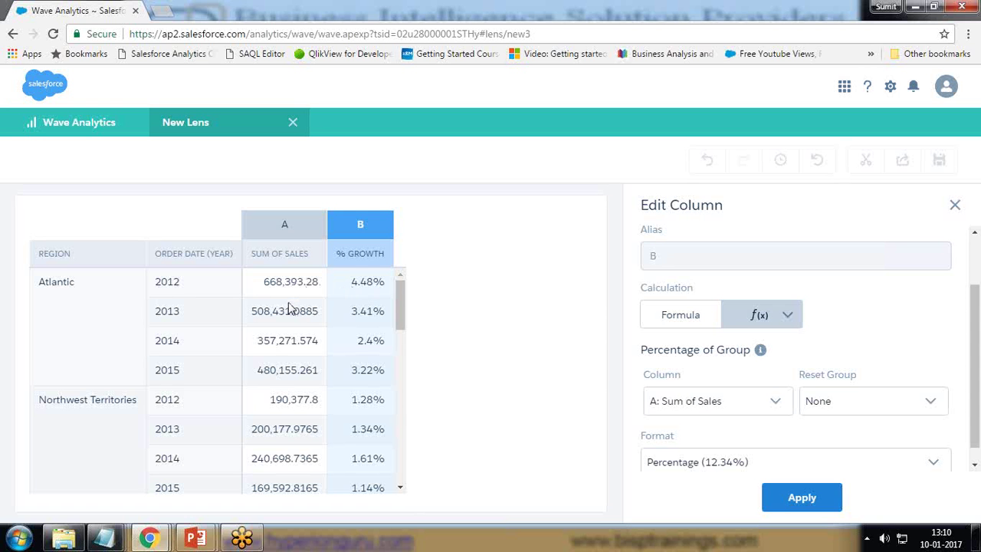
pyautogui.click(734, 401)
pyautogui.click(492, 402)
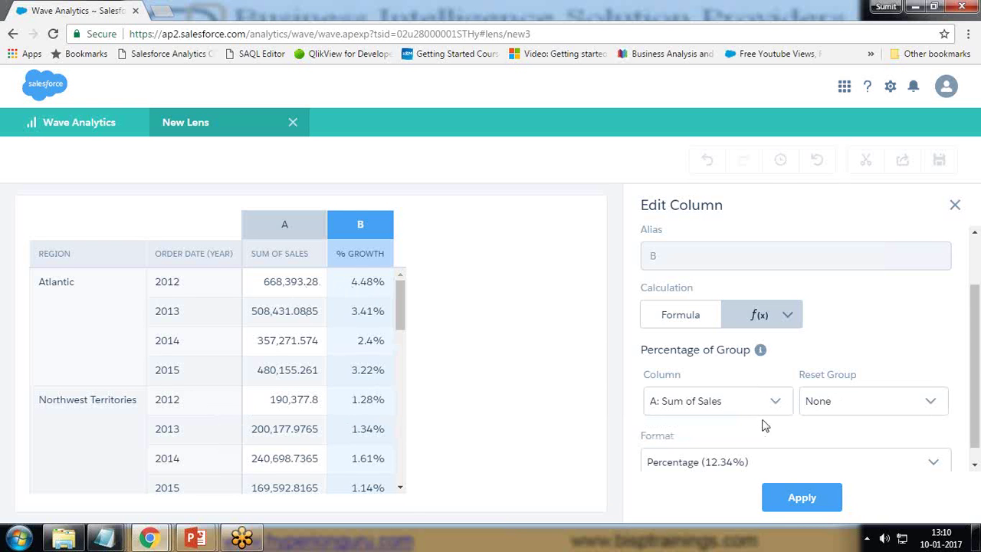
pyautogui.click(830, 402)
pyautogui.click(830, 452)
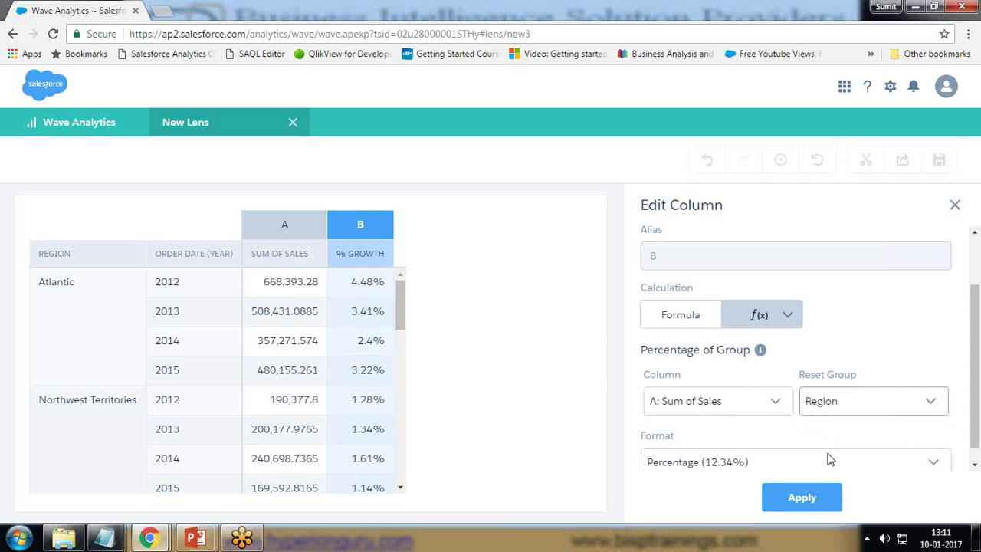
pyautogui.click(802, 498)
# - Confirm Sum of Sales as Column A for the % Growth calculation
pyautogui.moveTo(399, 295)
pyautogui.mouseDown()
pyautogui.moveTo(400, 334)
pyautogui.moveTo(404, 283)
pyautogui.mouseUp()
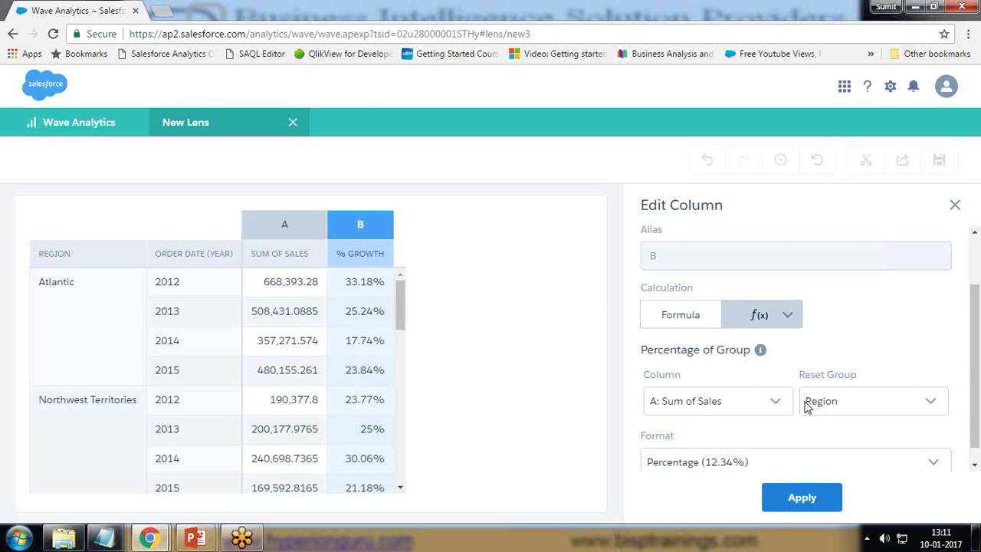
pyautogui.click(770, 398)
pyautogui.click(770, 398)
pyautogui.click(771, 397)
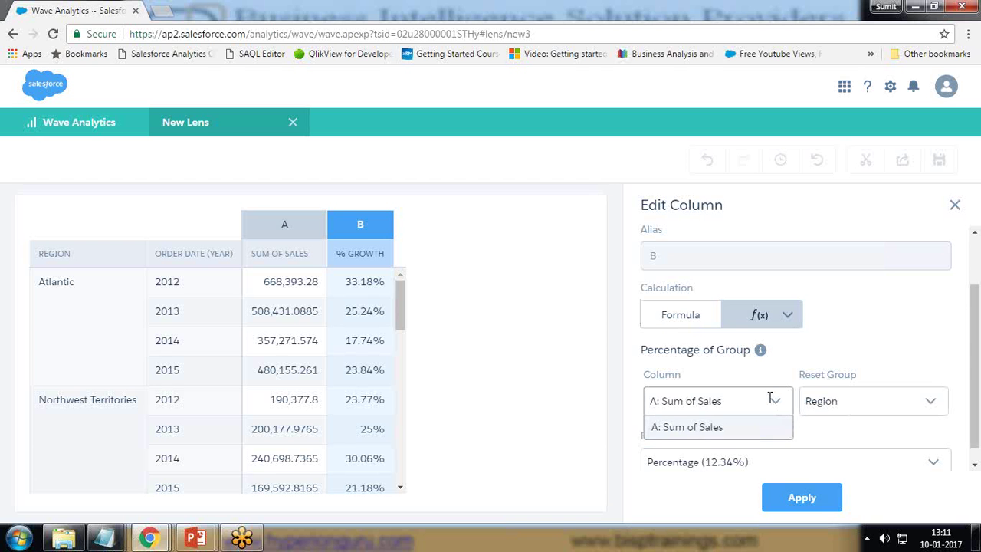
pyautogui.click(705, 433)
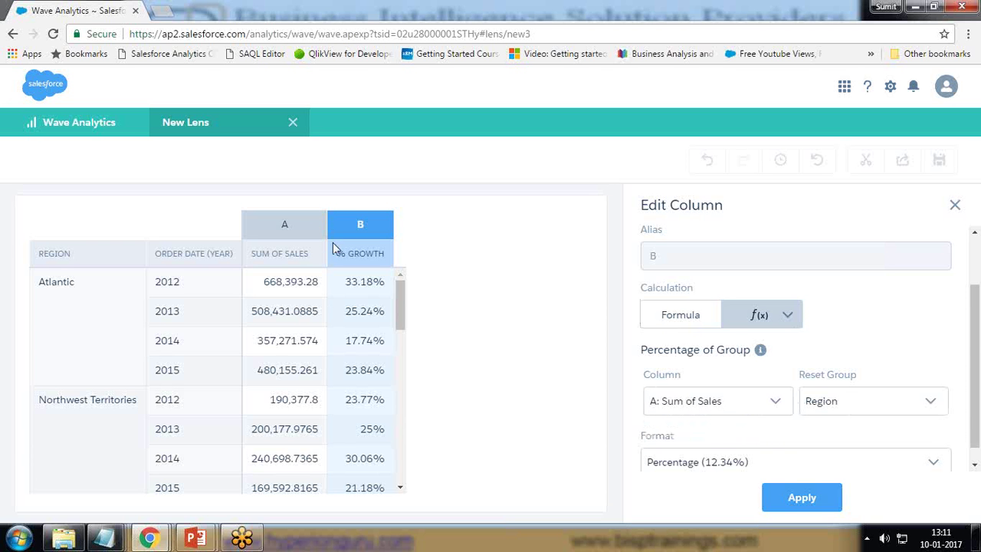
pyautogui.moveTo(404, 313); pyautogui.dragTo(403, 281)
pyautogui.click(787, 315)
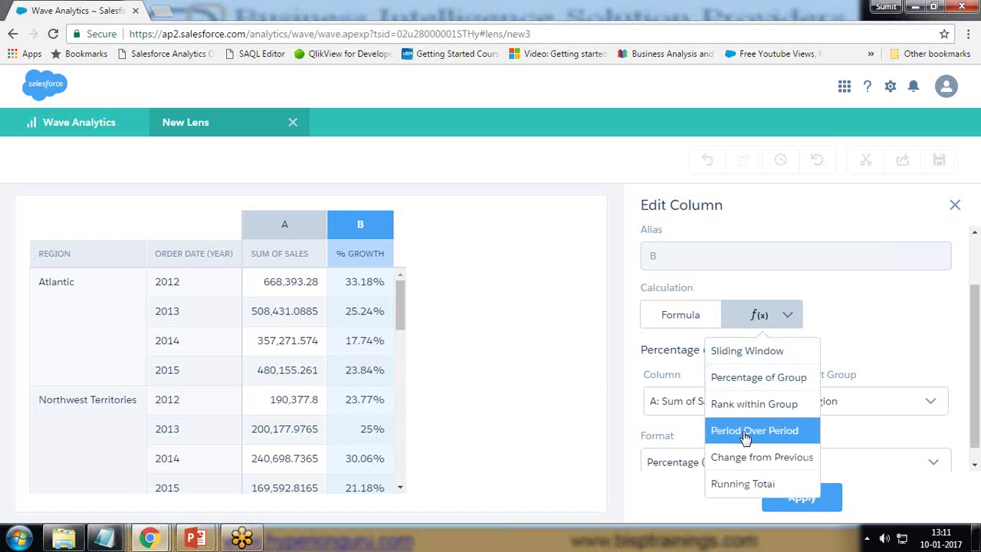
# - Make % Growth a Period Over Period, Year Over Year % Change of Sum of Sales
pyautogui.click(745, 432)
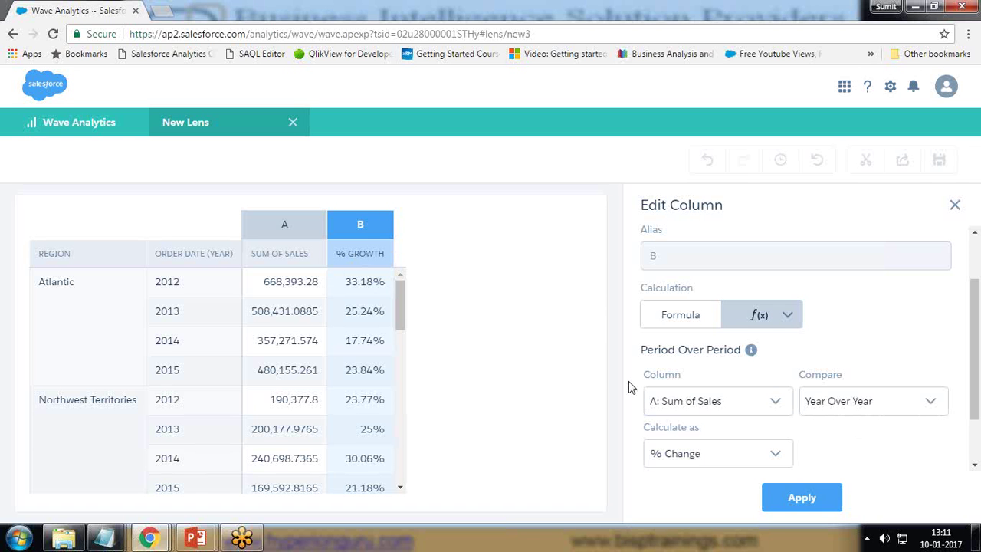
pyautogui.click(850, 402)
pyautogui.click(838, 427)
pyautogui.click(764, 397)
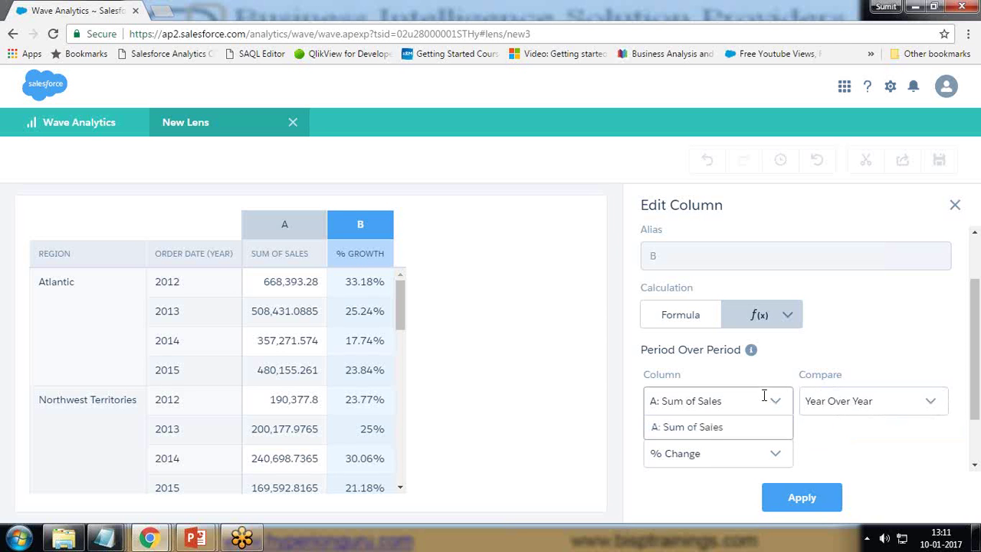
pyautogui.click(716, 427)
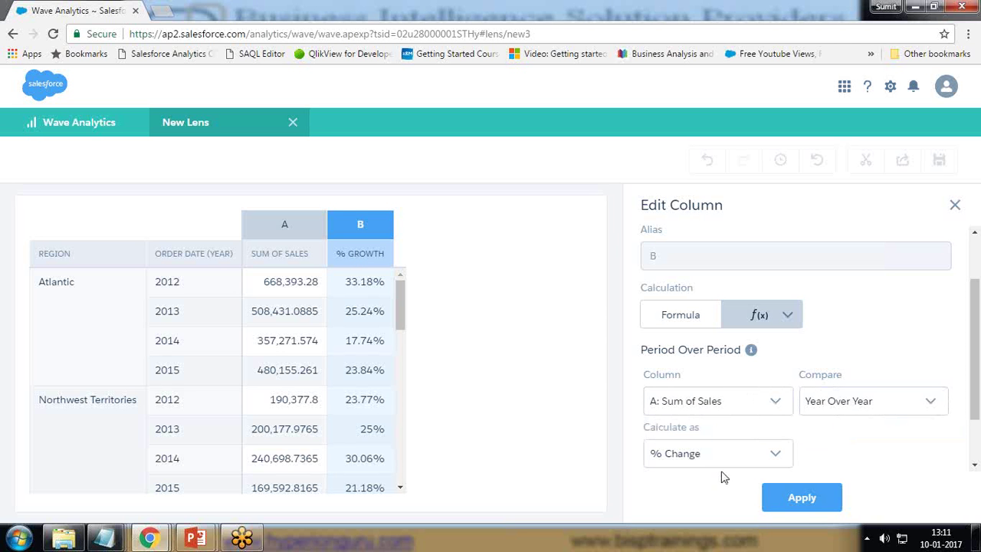
pyautogui.click(811, 503)
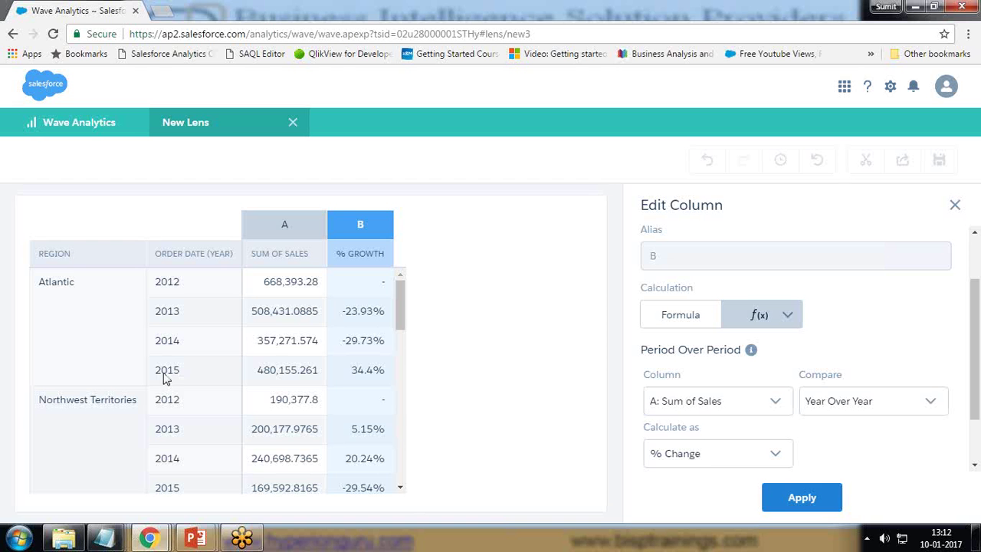
pyautogui.scroll(-2, 400, 318)
pyautogui.moveTo(399, 321)
pyautogui.mouseDown()
pyautogui.moveTo(399, 308)
pyautogui.moveTo(404, 330)
pyautogui.mouseUp()
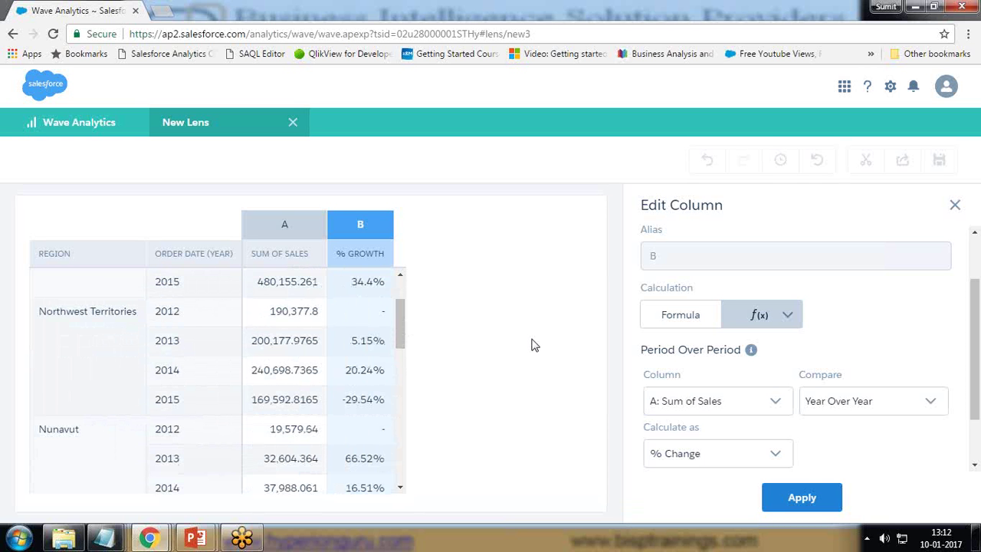
pyautogui.click(885, 401)
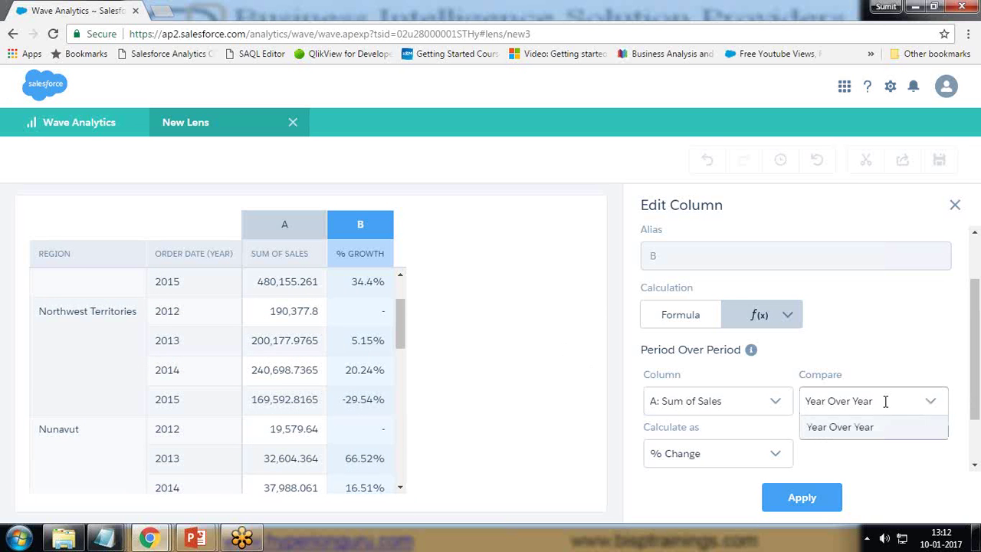
# - Recalculate % Growth as Change from Previous Unit Change of Sum of Sales (Atlantic 2013: -159,962.1915)
pyautogui.click(790, 317)
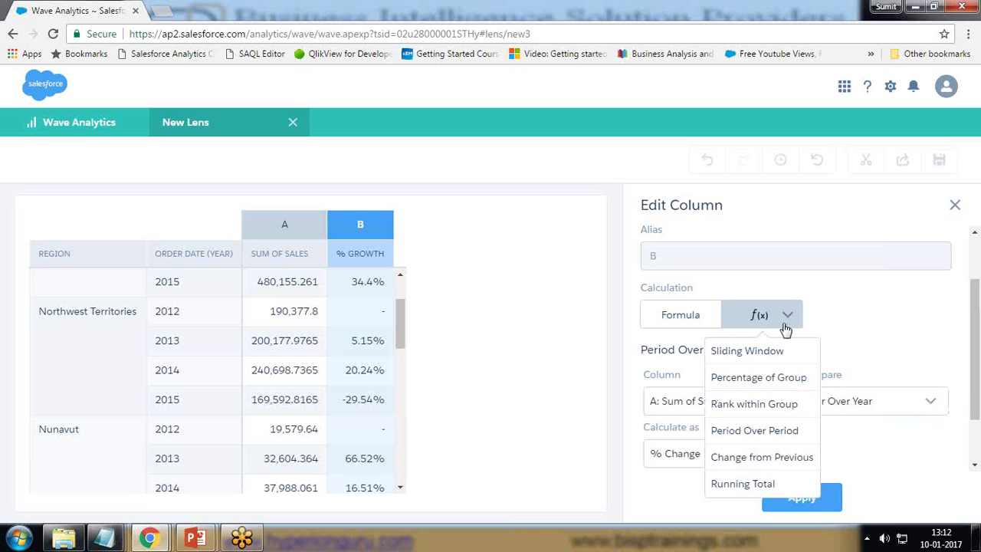
pyautogui.click(765, 458)
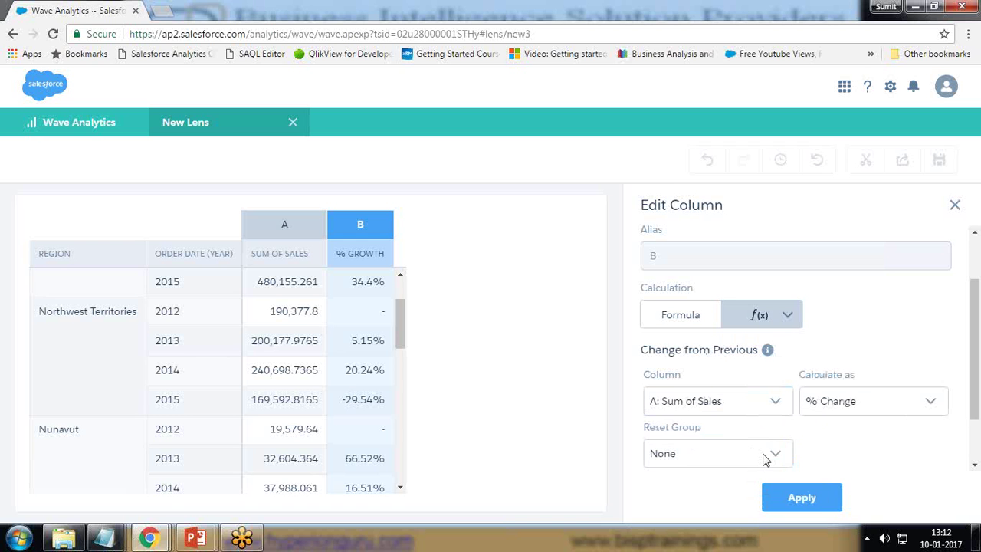
pyautogui.click(719, 401)
pyautogui.click(719, 401)
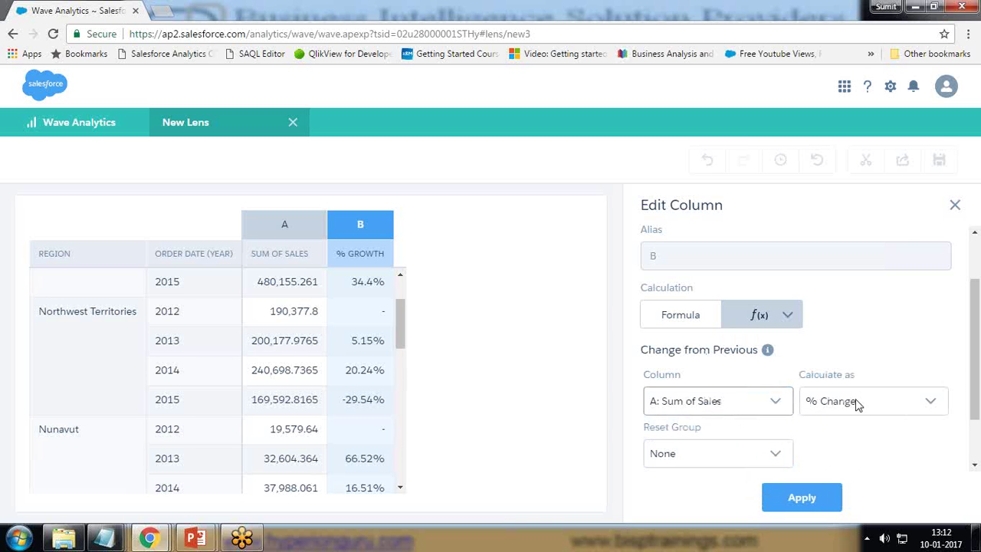
pyautogui.click(858, 404)
pyautogui.click(842, 452)
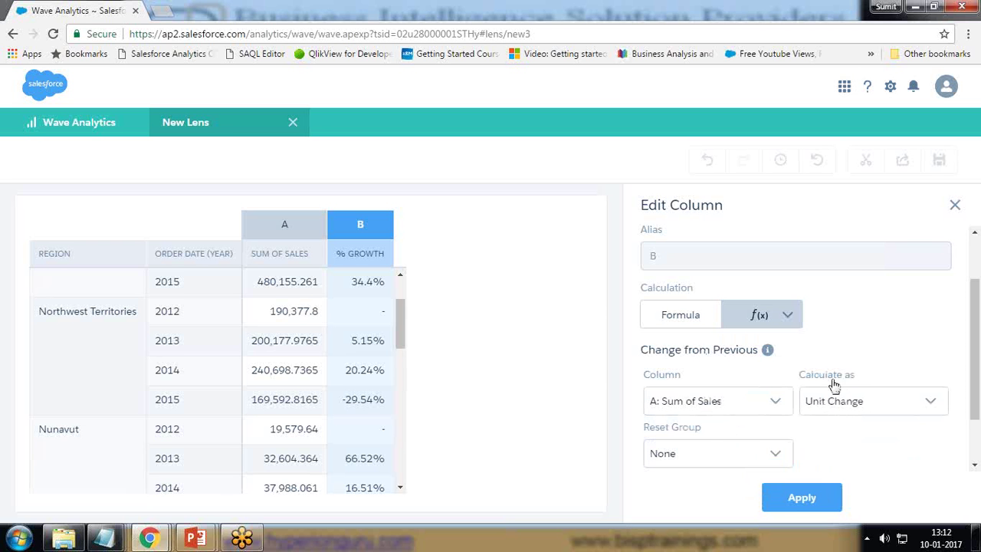
pyautogui.click(776, 314)
pyautogui.click(854, 453)
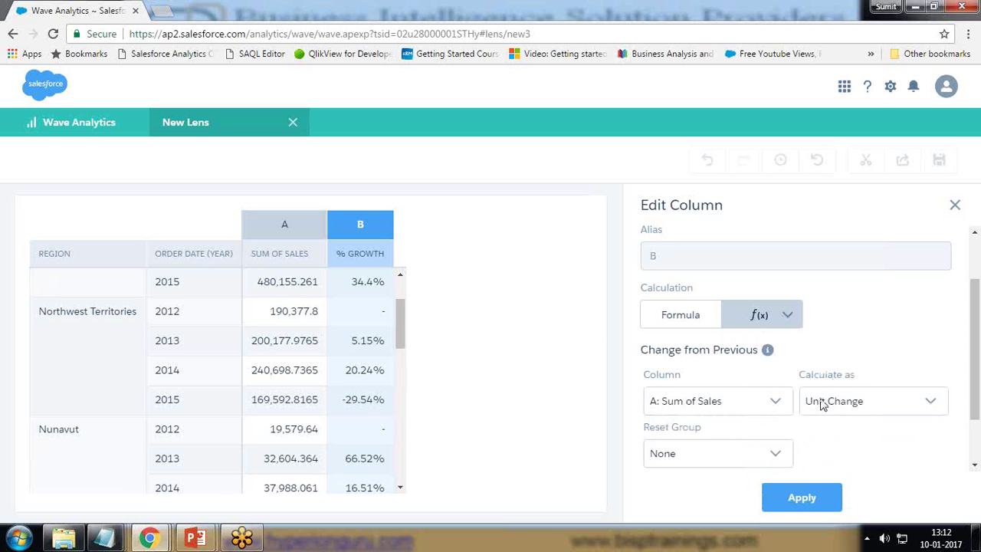
pyautogui.click(802, 497)
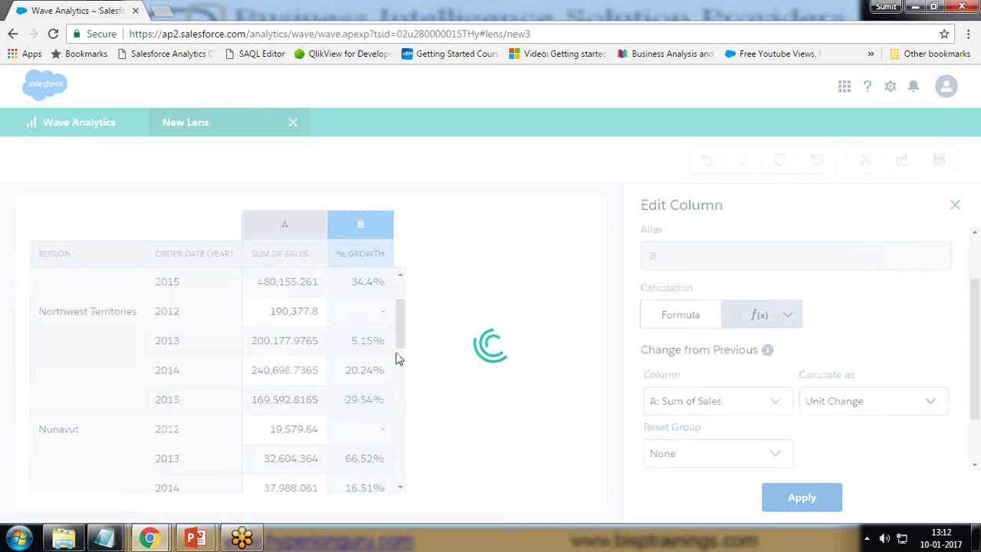
pyautogui.scroll(3, 405, 297)
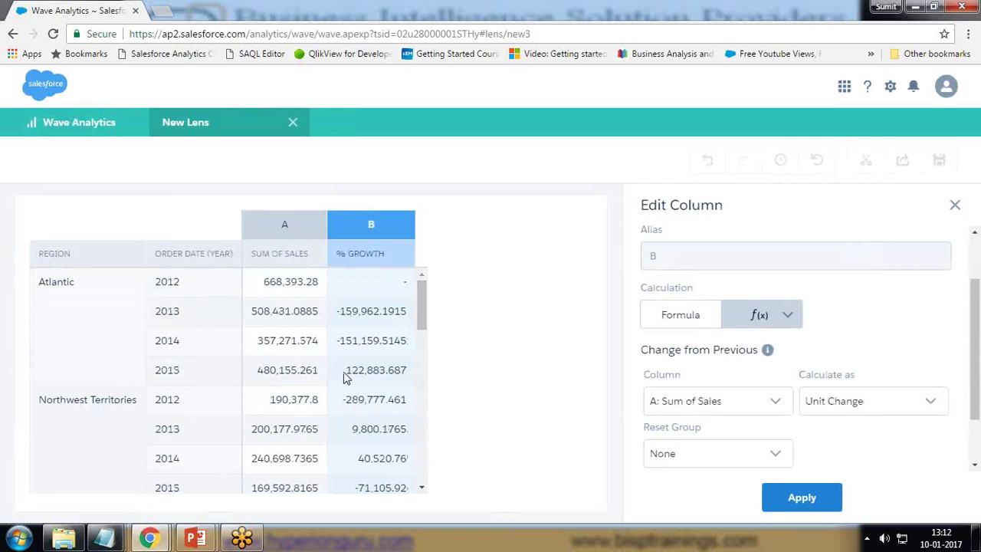
# - Switch % Growth back to Period Over Period Year Over Year, calculated as unit change
pyautogui.click(772, 318)
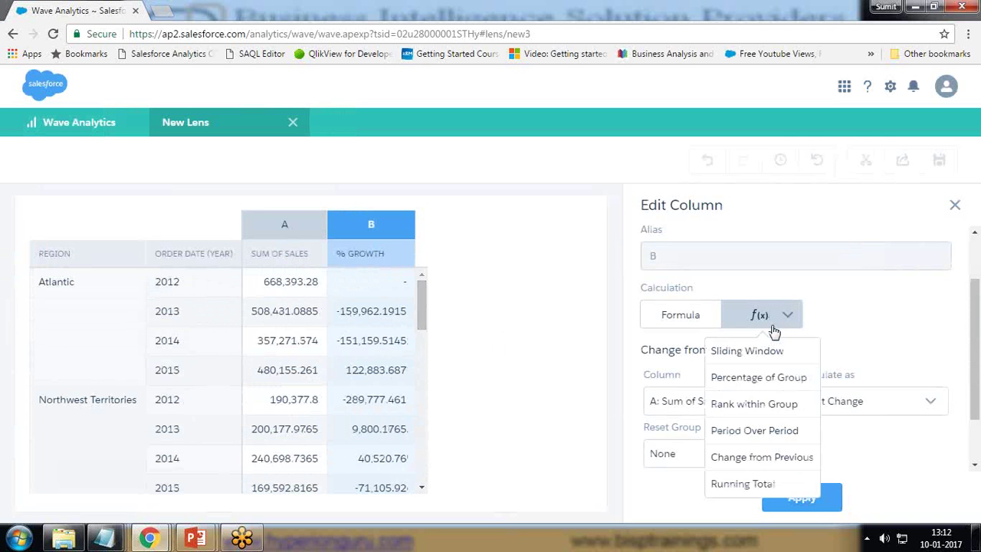
pyautogui.click(754, 431)
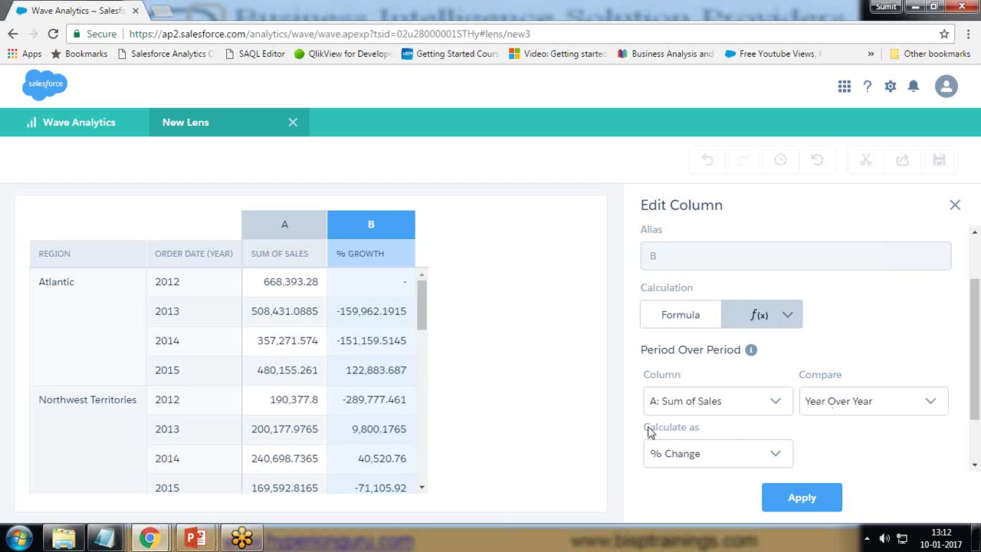
pyautogui.click(690, 454)
pyautogui.scroll(-1, 682, 436)
pyautogui.click(679, 434)
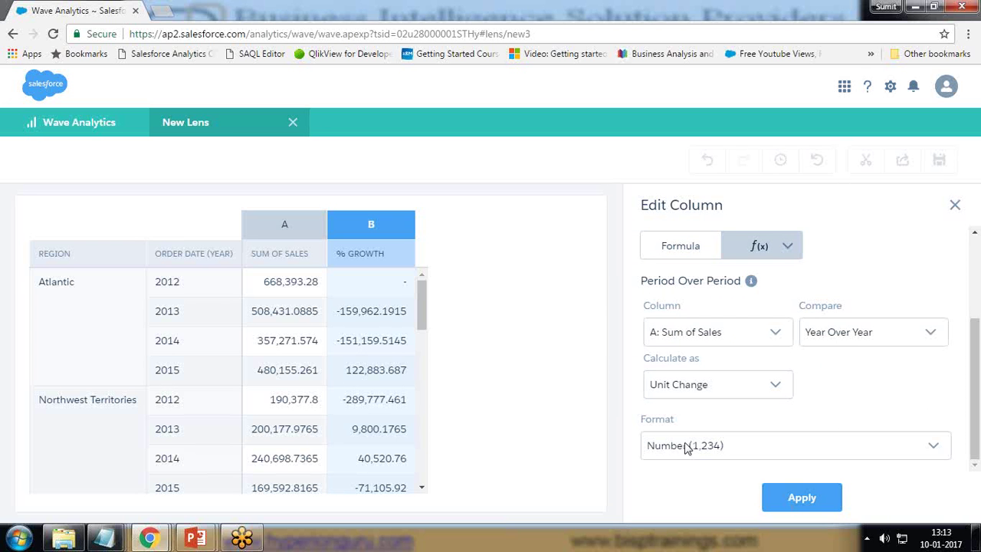
pyautogui.click(773, 494)
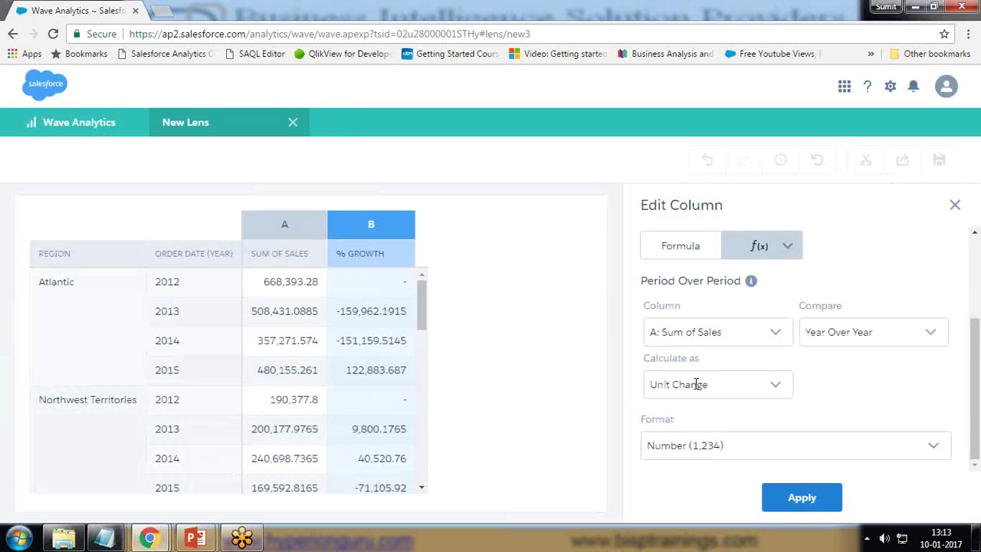
# - Change the calculation to % Change in percentage format (Atlantic 2013: -23.93%)
pyautogui.click(693, 384)
pyautogui.click(680, 409)
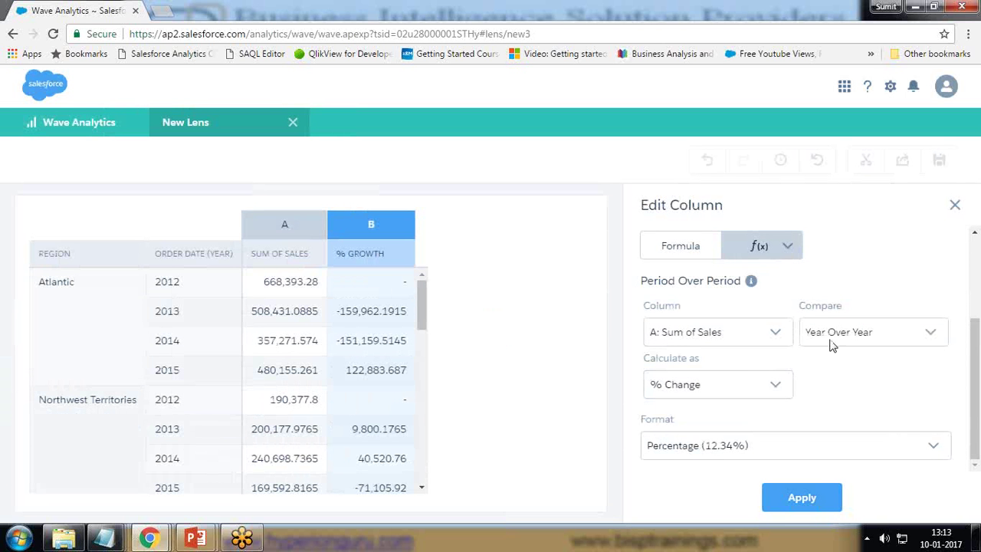
pyautogui.click(779, 249)
pyautogui.click(742, 366)
pyautogui.click(805, 501)
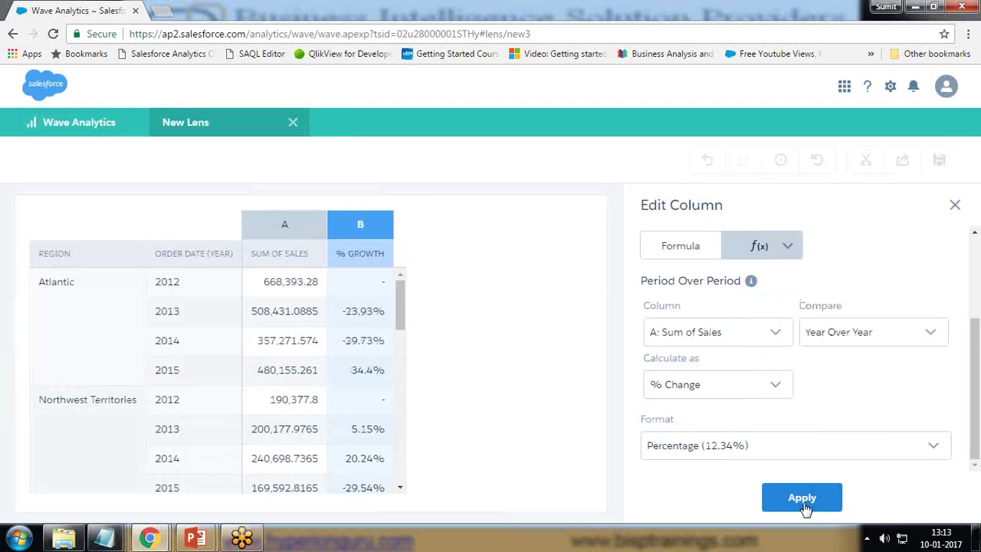
# - Inspect the SAQL formula generated for the % Growth column, then close the Edit Column panel
pyautogui.click(662, 247)
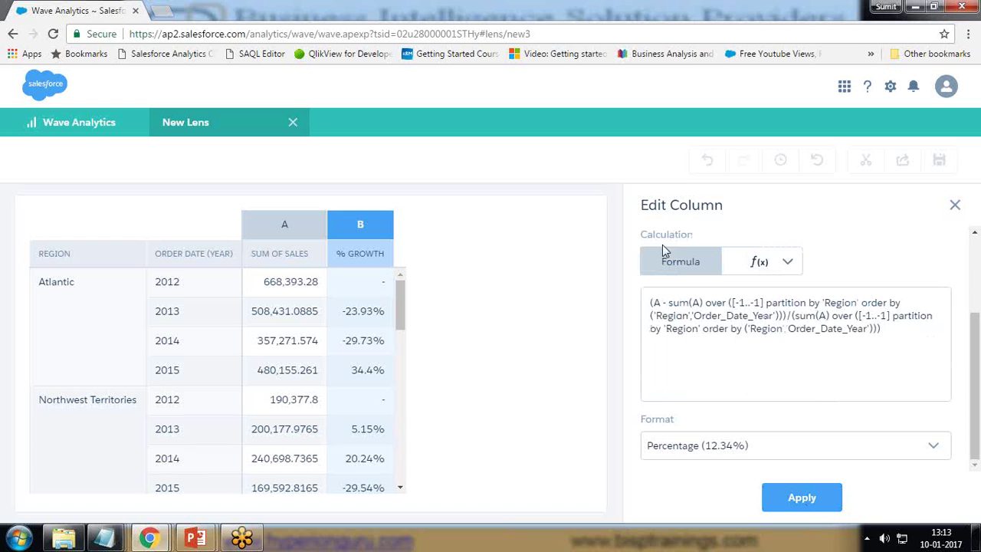
pyautogui.moveTo(858, 335); pyautogui.dragTo(644, 300)
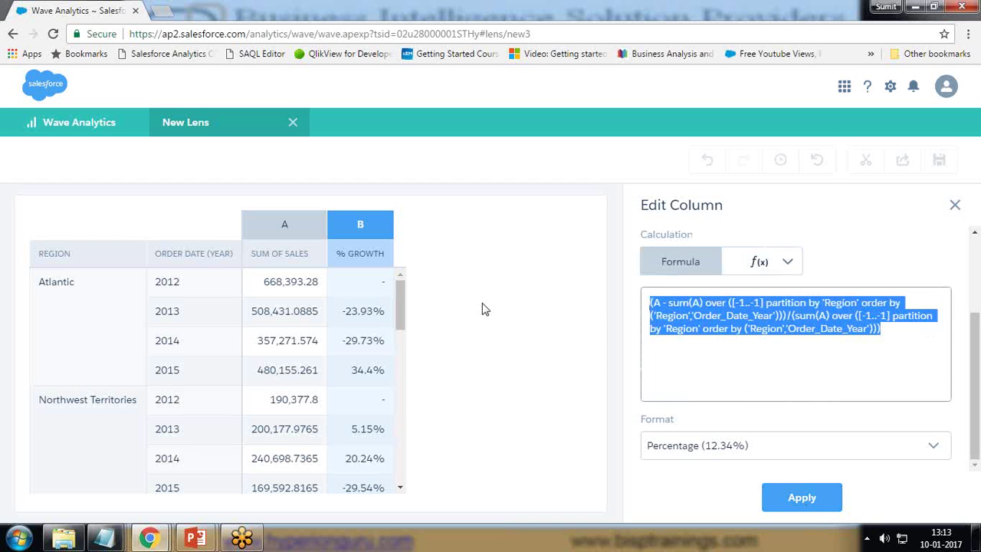
pyautogui.click(493, 330)
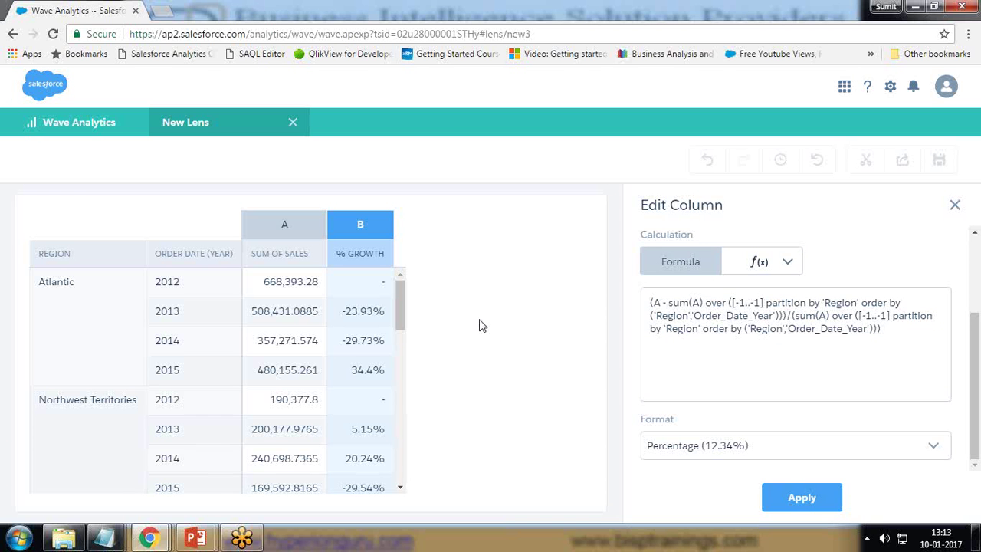
pyautogui.moveTo(400, 285)
pyautogui.mouseDown()
pyautogui.moveTo(400, 337)
pyautogui.moveTo(400, 285)
pyautogui.mouseUp()
pyautogui.click(955, 207)
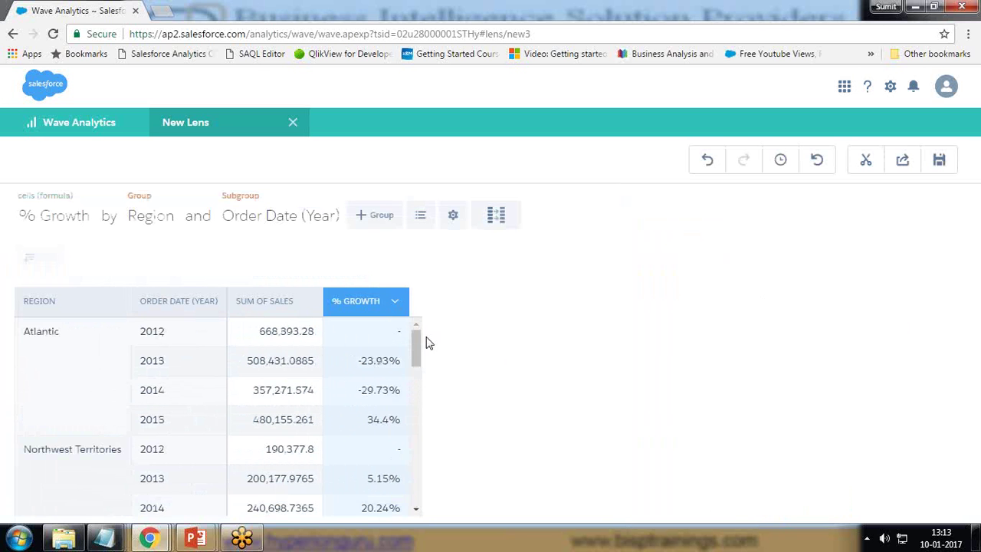
# - Switch the % GROWTH column to Show as bars, giving red negative and yellow positive growth bars
pyautogui.click(395, 300)
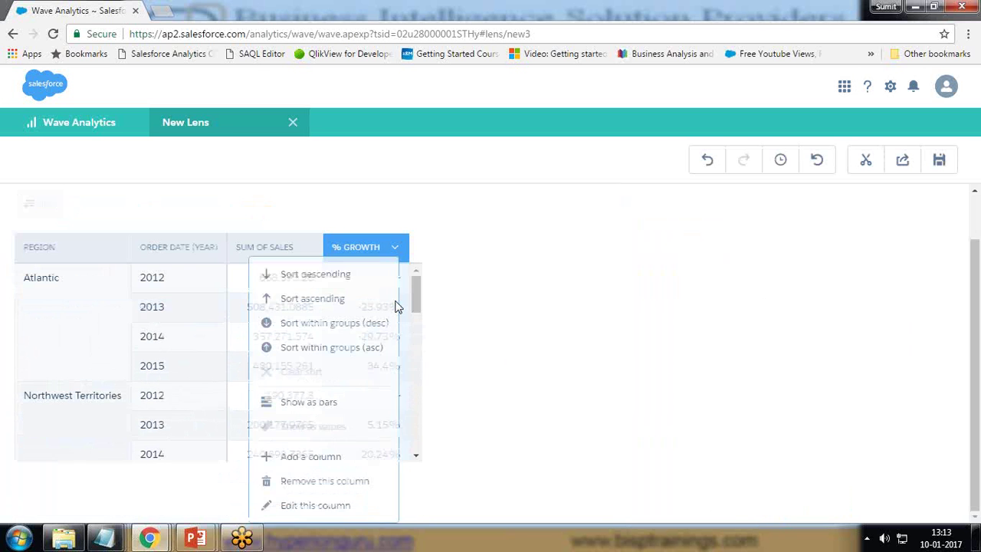
pyautogui.click(310, 406)
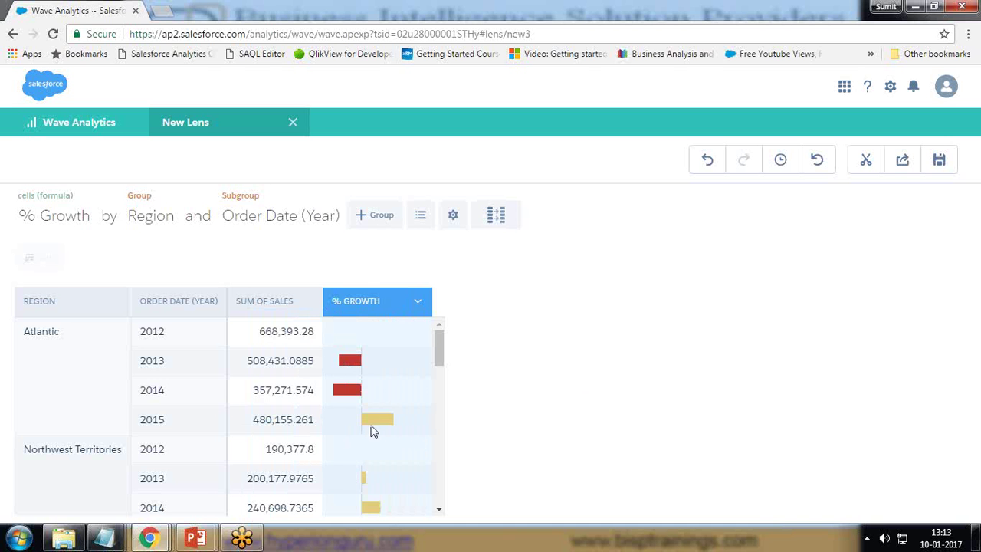
pyautogui.moveTo(438, 346)
pyautogui.mouseDown()
pyautogui.moveTo(440, 383)
pyautogui.moveTo(439, 334)
pyautogui.mouseUp()
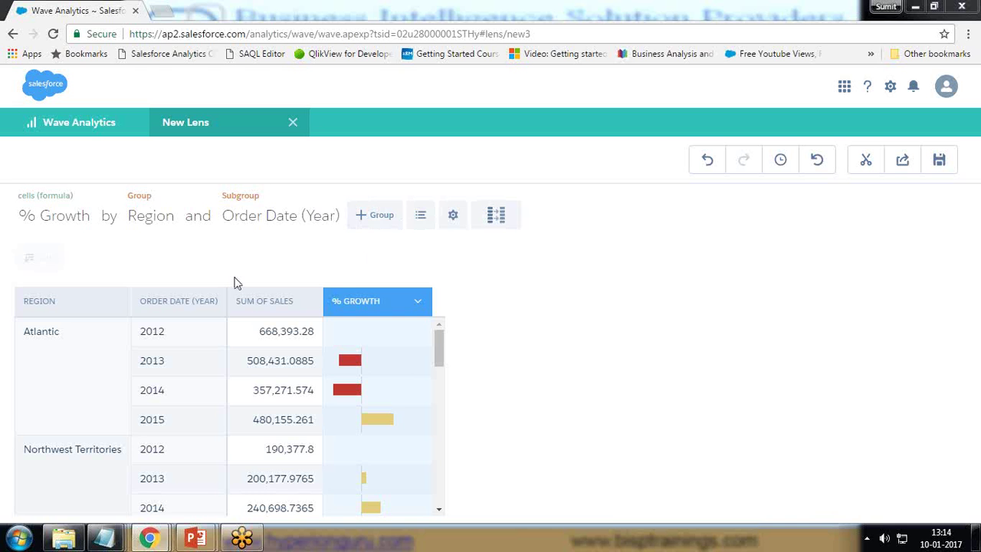
# - Add Product Category as a grouping and move it left, between Region and Order Date (Year)
pyautogui.click(373, 214)
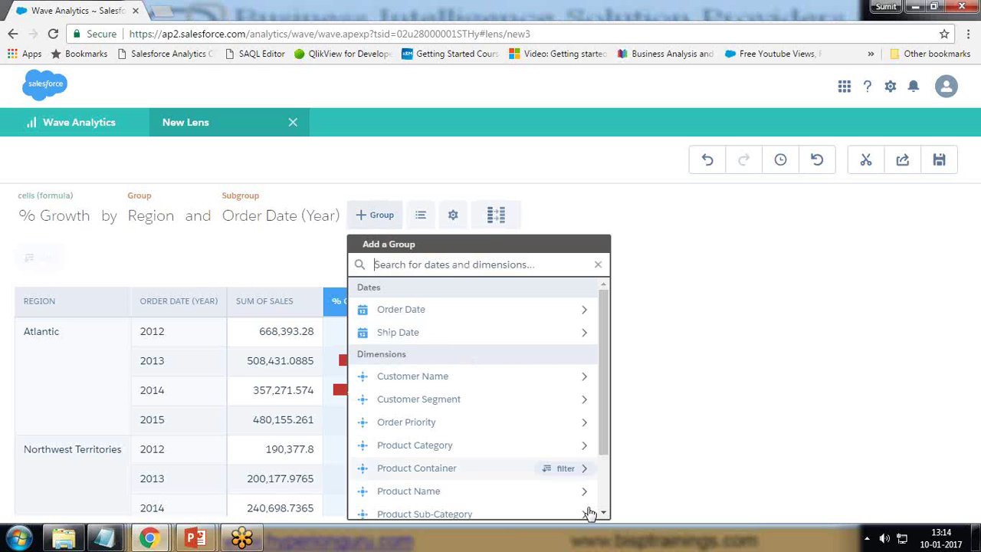
pyautogui.scroll(-2, 604, 441)
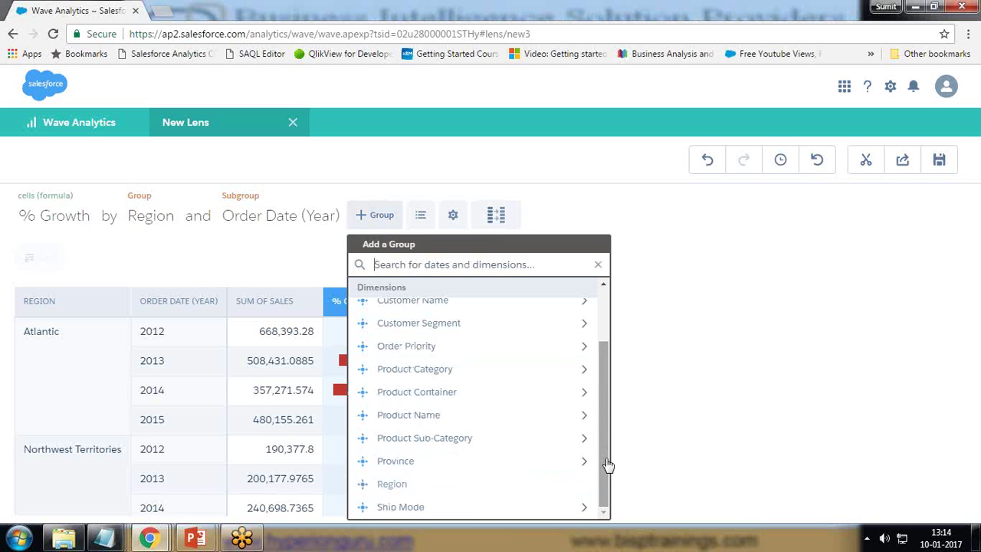
pyautogui.click(421, 371)
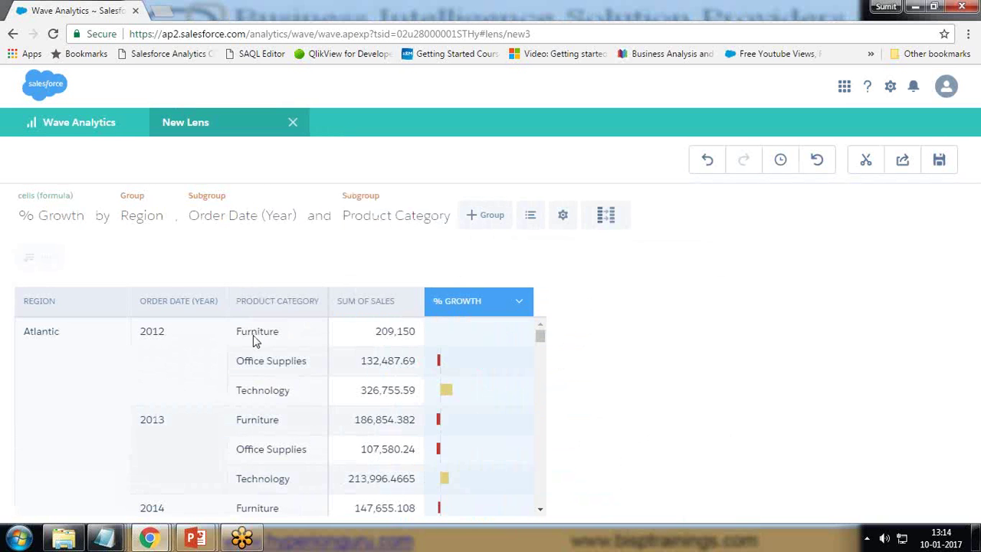
pyautogui.click(377, 218)
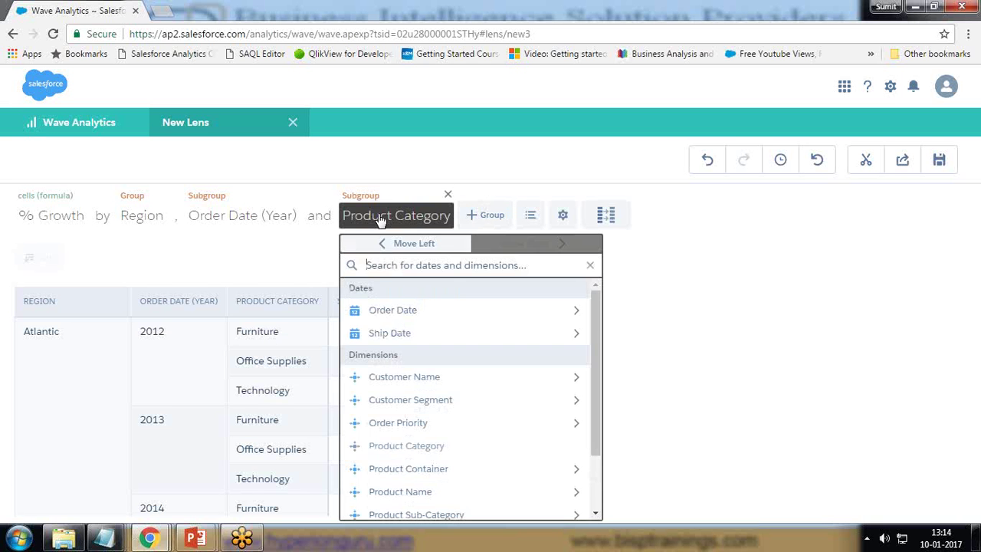
pyautogui.click(385, 250)
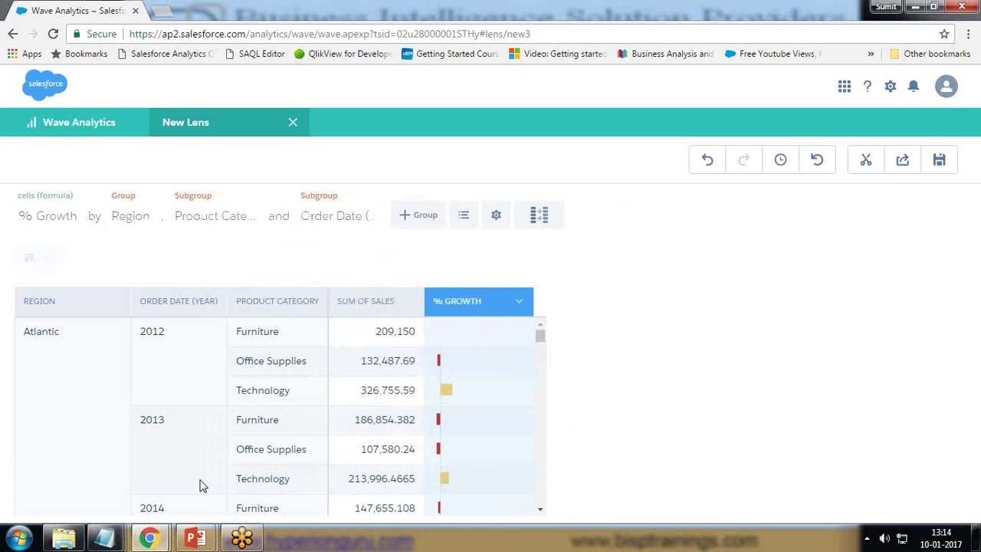